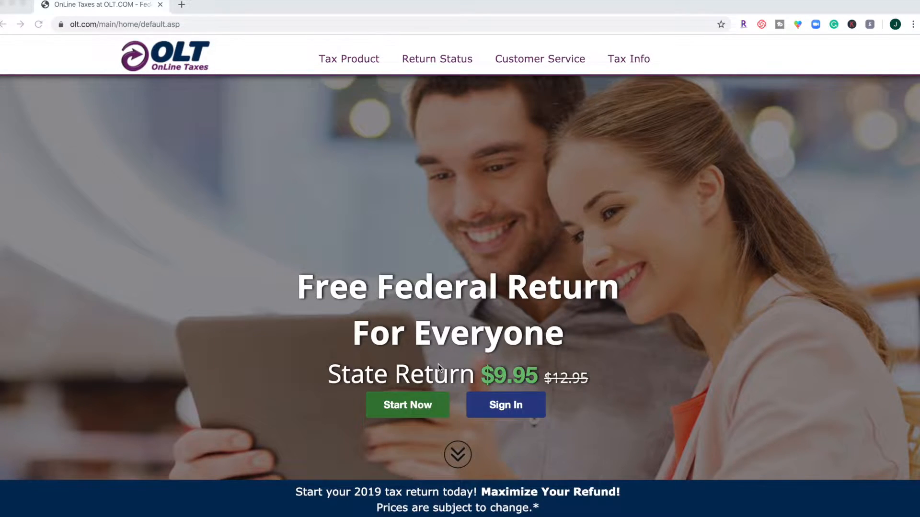
- Review the free and premium offers, start a new OLT account, and begin the registration form's email address
scroll(437, 363, down, 3)
scroll(437, 363, up, 3)
scroll(437, 363, down, 7)
scroll(437, 363, down, 1)
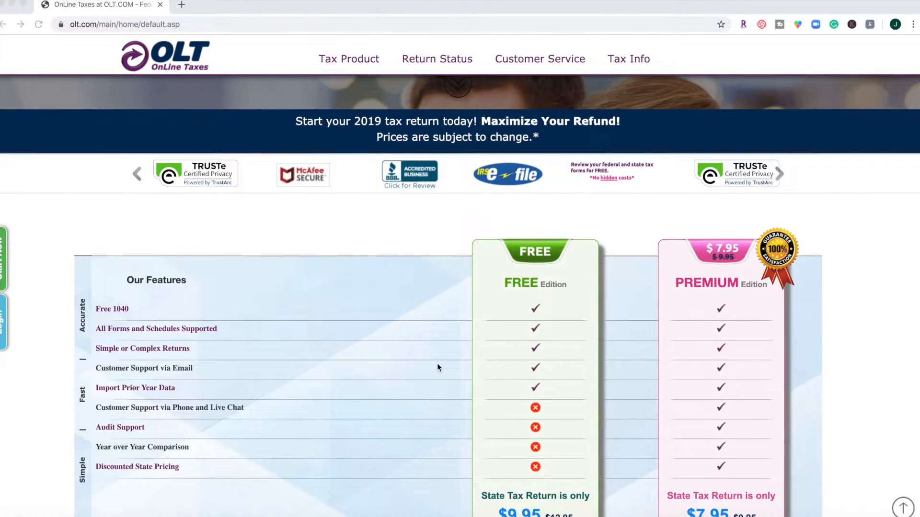
scroll(437, 363, up, 7)
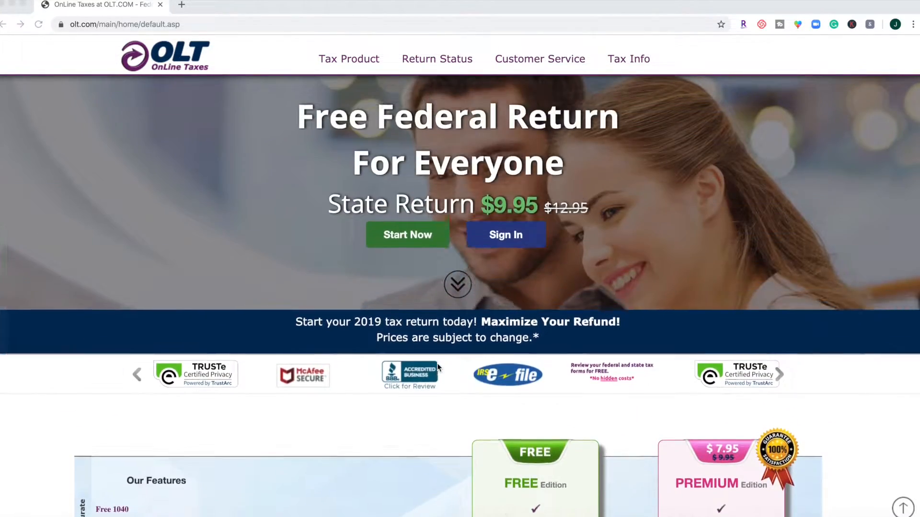
click(415, 350)
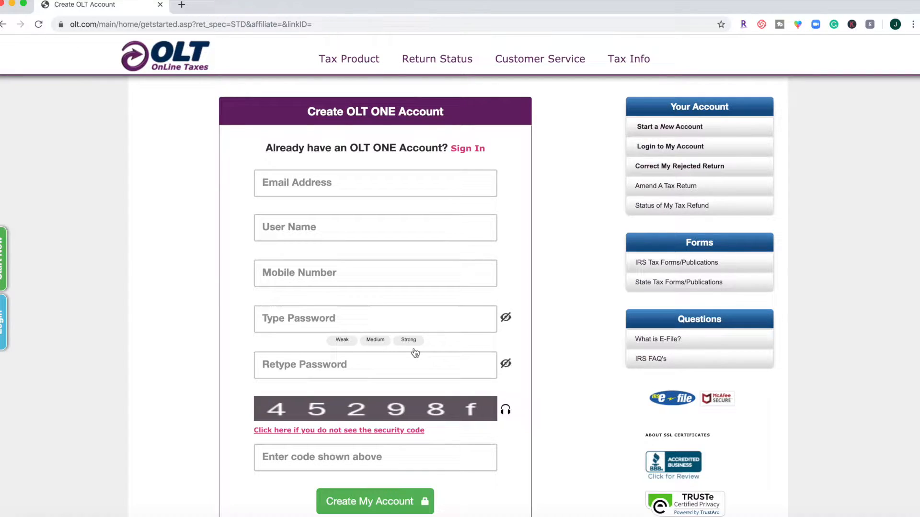
click(374, 187)
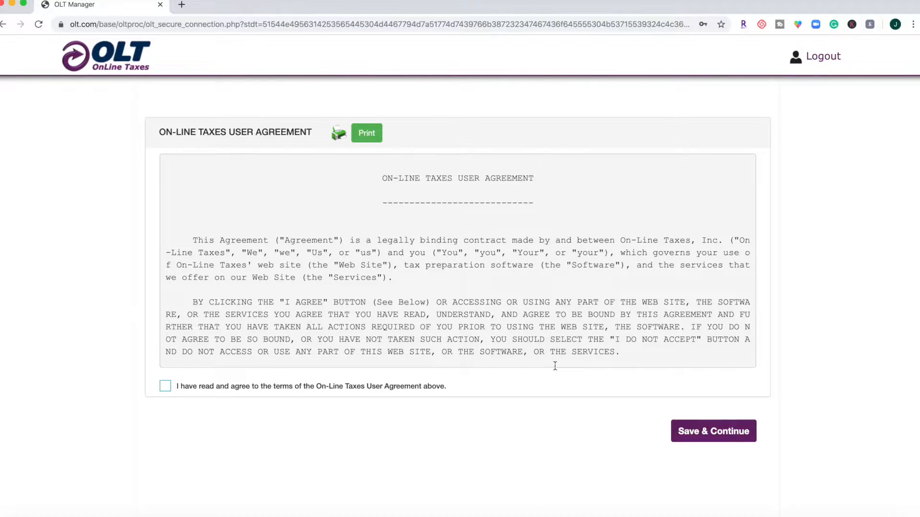
- Agree to the On-Line Taxes User Agreement, continue, and open the choices for the first security question
click(165, 386)
scroll(415, 238, down, 5)
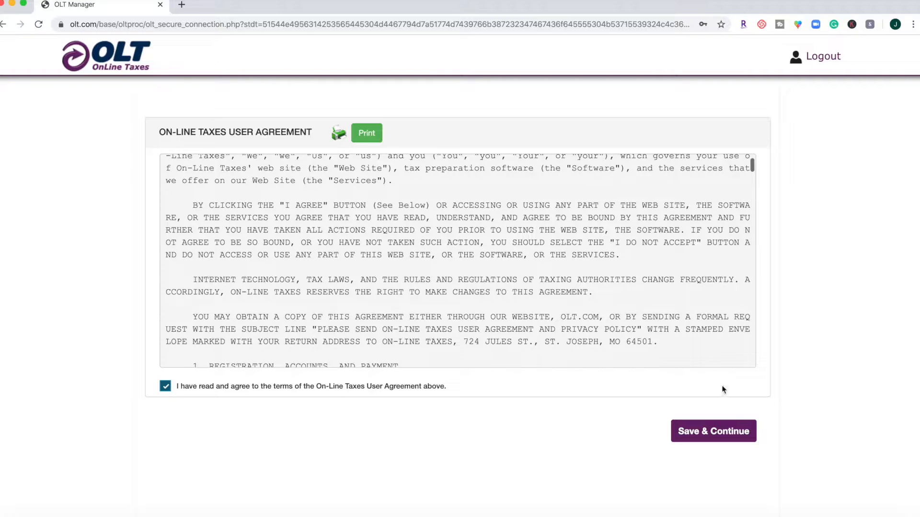
click(711, 434)
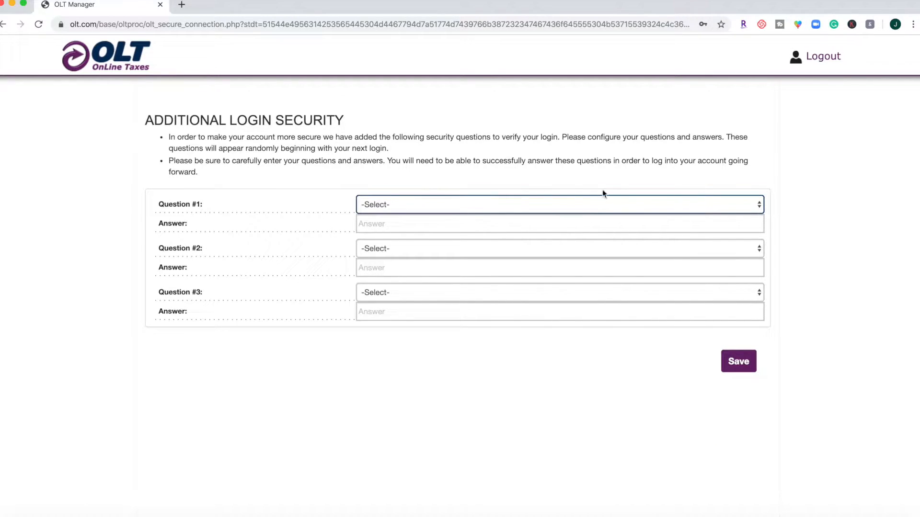
click(589, 210)
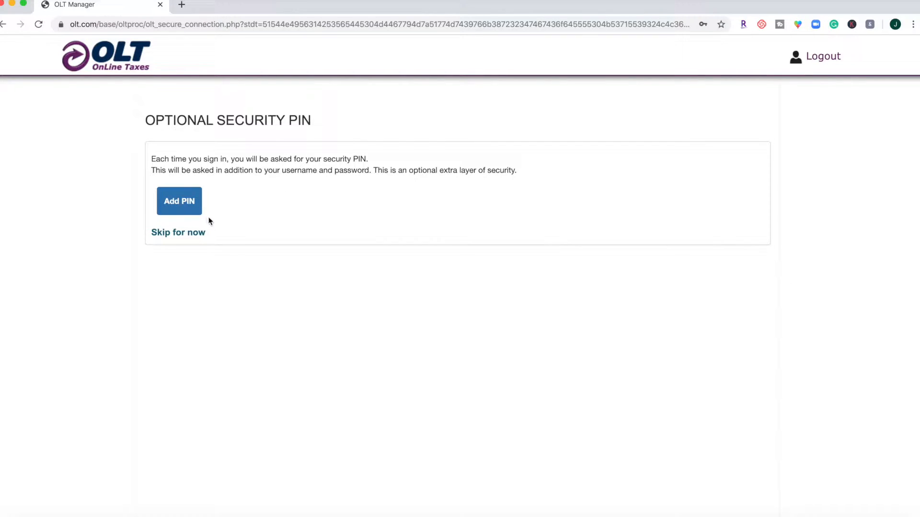
- Skip the optional security PIN and start the return from the welcome page
click(186, 234)
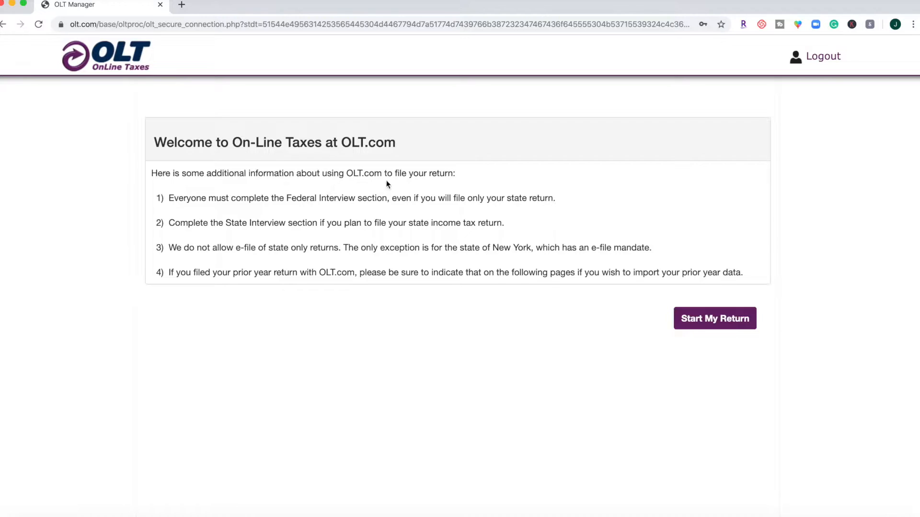
scroll(335, 313, down, 1)
click(718, 323)
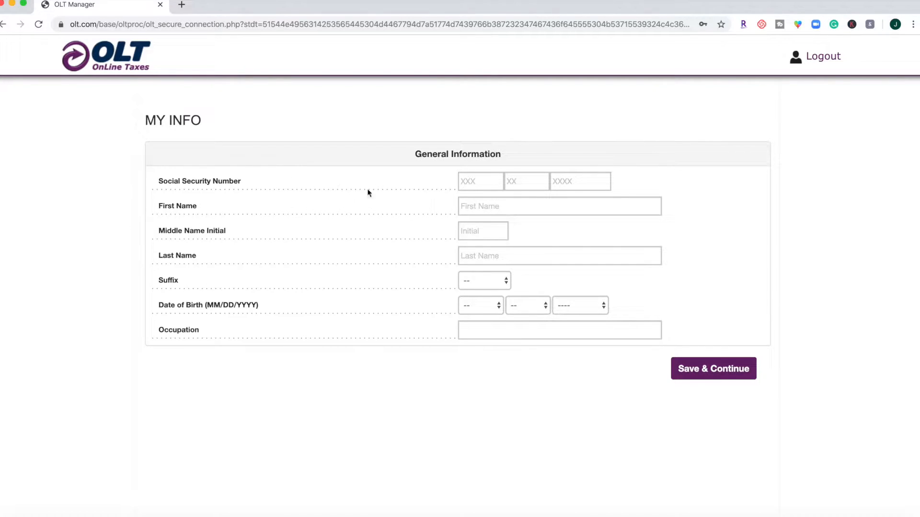
- Enter the taxpayer's Social Security number, first name and last name in the general information
click(469, 180)
text(222)
key(Tab)
key(shift+Tab)
text(222222)
key(Tab)
text(Bob)
key(Tab)
key(Tab)
text(Vance)
- Enter the taxpayer's date of birth, set the occupation to worker, and save the general information
click(479, 306)
click(473, 422)
click(526, 302)
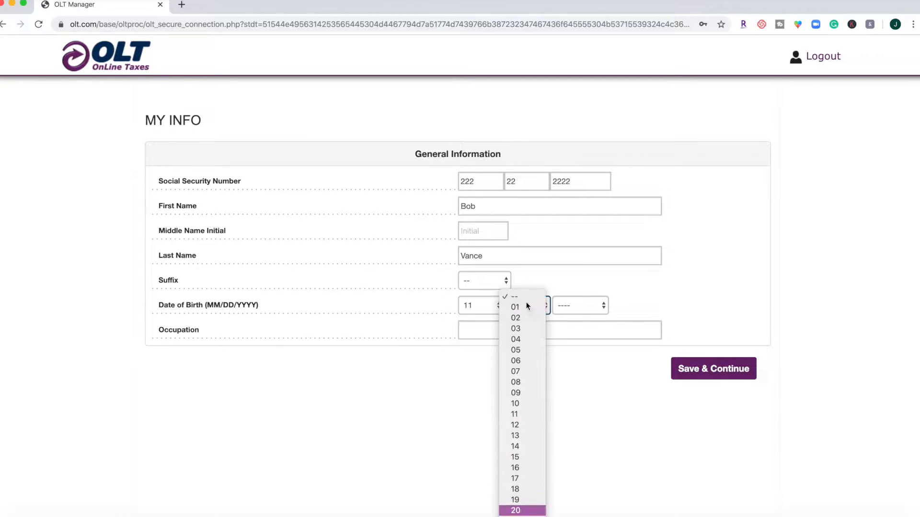
click(527, 473)
click(579, 305)
scroll(588, 413, down, 10)
click(588, 413)
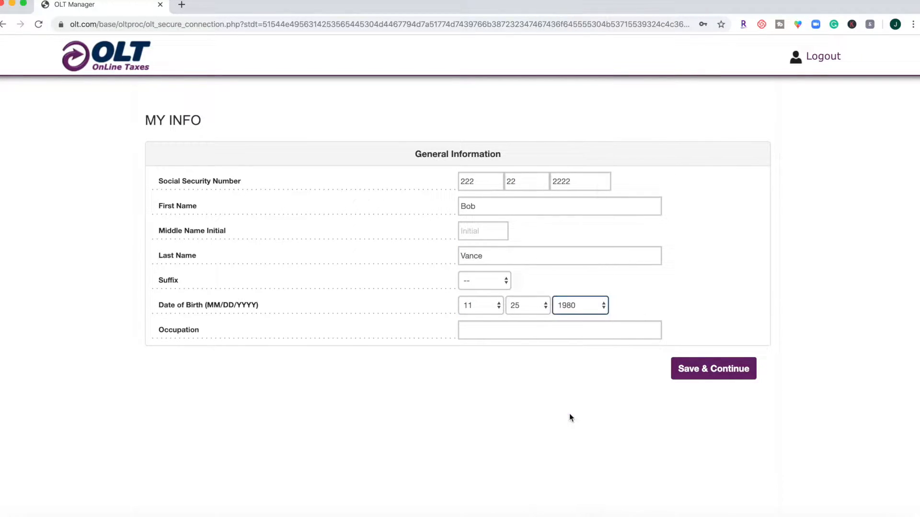
click(513, 326)
text(worker)
click(741, 364)
- Fill in the taxpayer's street address, city, state and ZIP code, and save the address information
text(222 Ocean Ave)
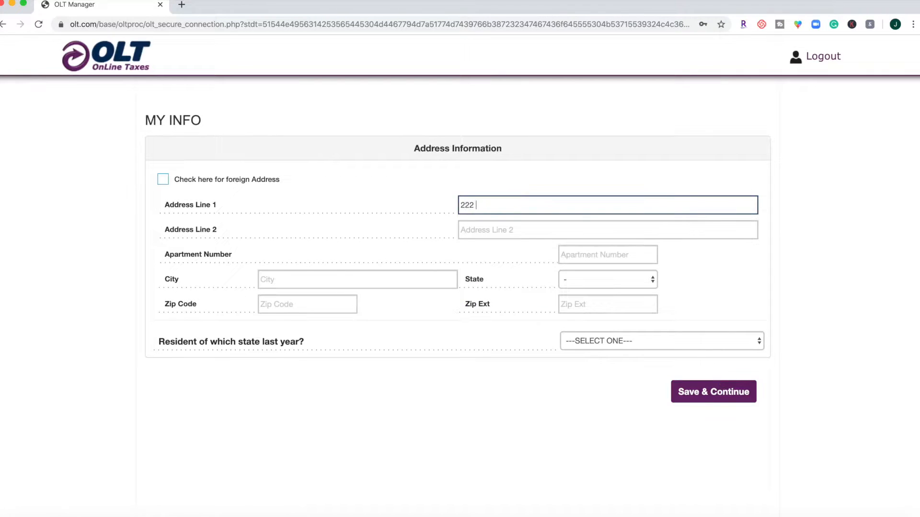
click(336, 278)
text(San Diego)
key(Tab)
key(c)
key(Tab)
text(9)
key(BackSpace)
click(313, 302)
text(92123)
click(708, 402)
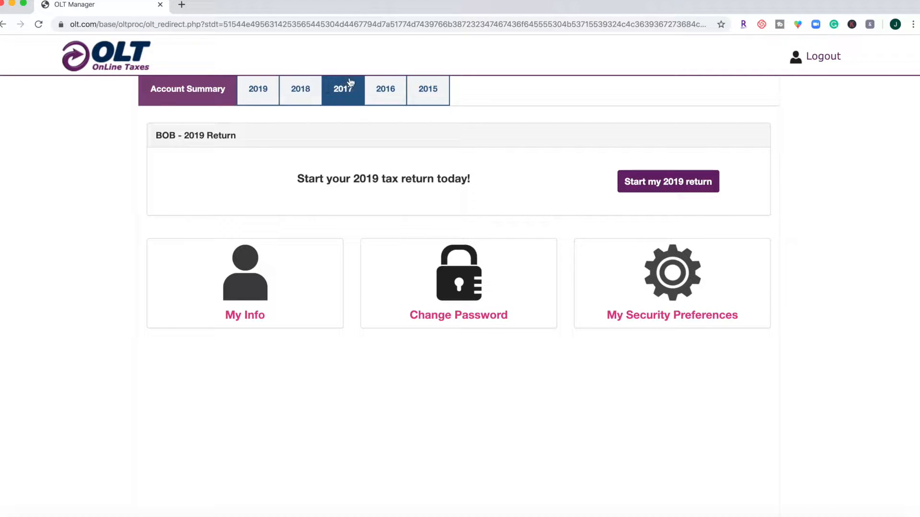
- Check the 2015 and 2016 prior-year return pages, and go back to the 2019 return page
click(429, 92)
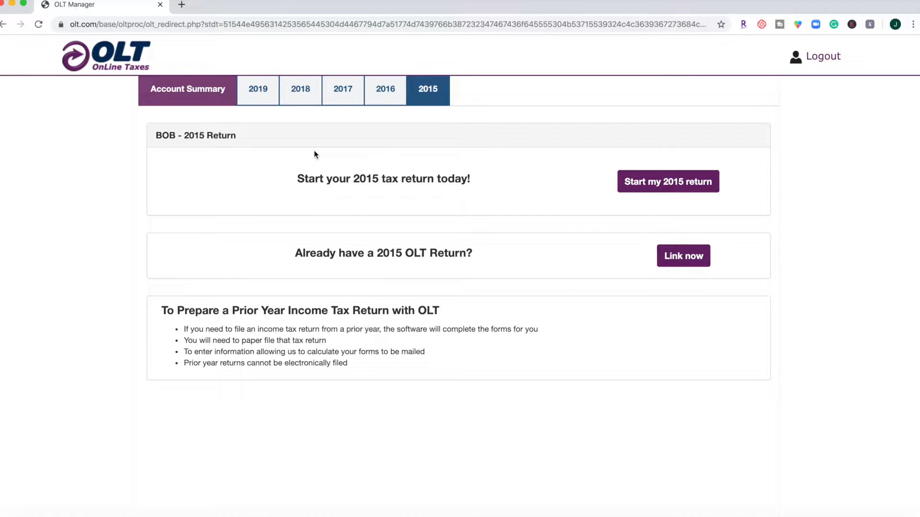
click(385, 90)
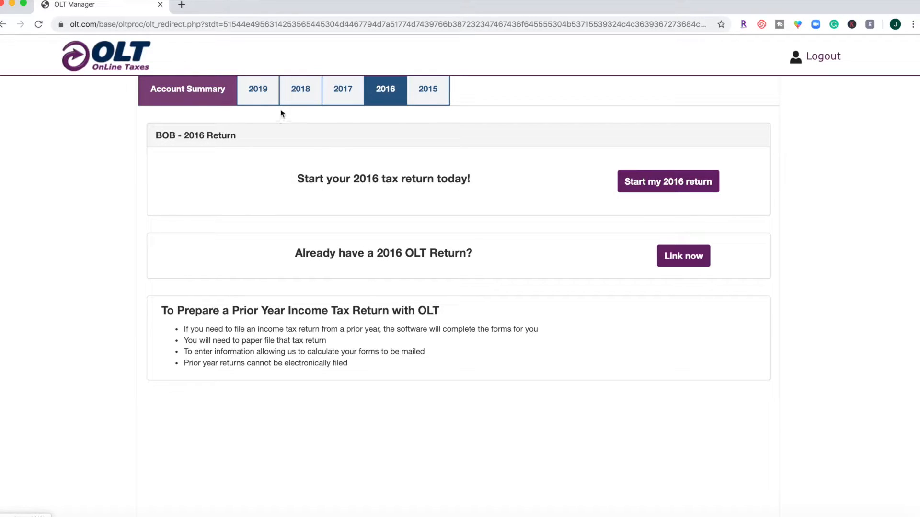
click(257, 96)
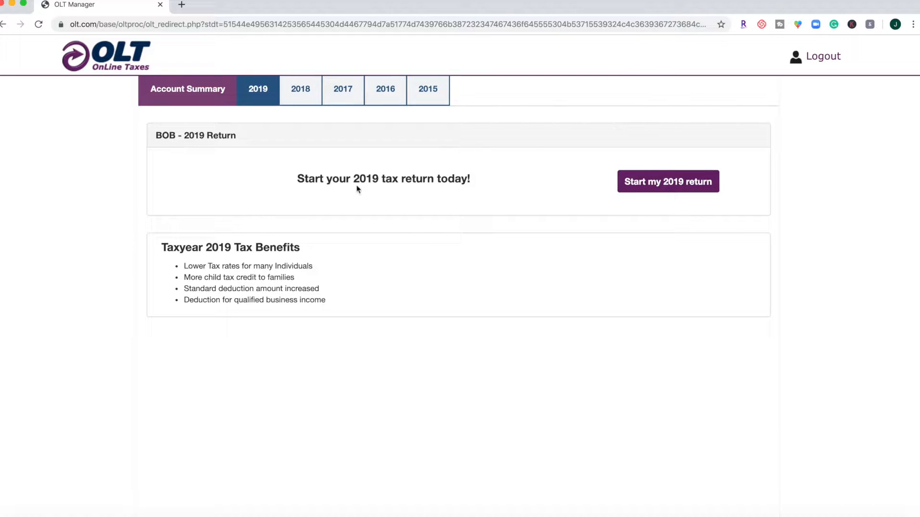
- Start the 2019 return with FORM 1040 - U.S. Individual Income Tax Return as the return type
click(671, 182)
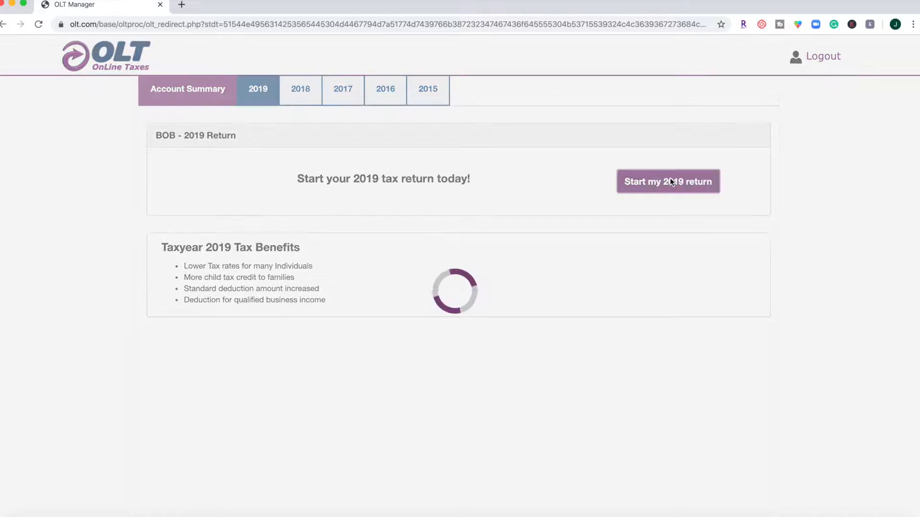
click(352, 201)
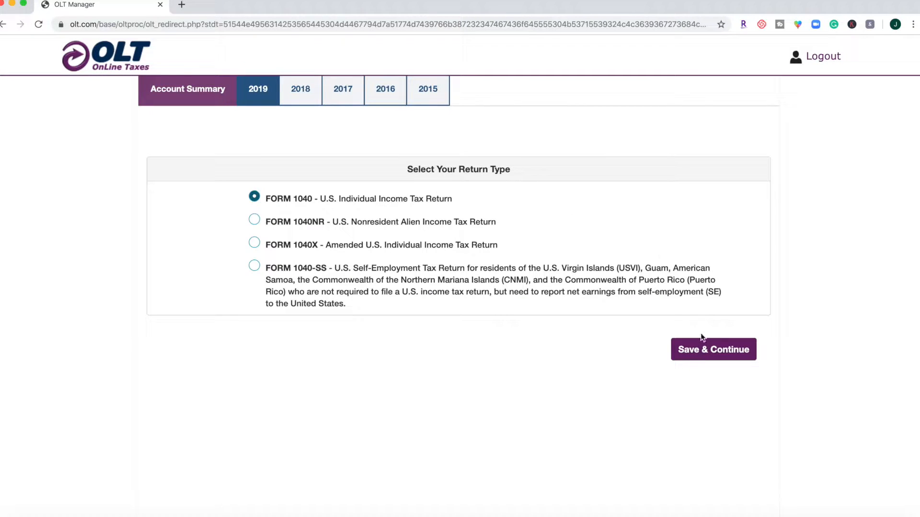
click(700, 350)
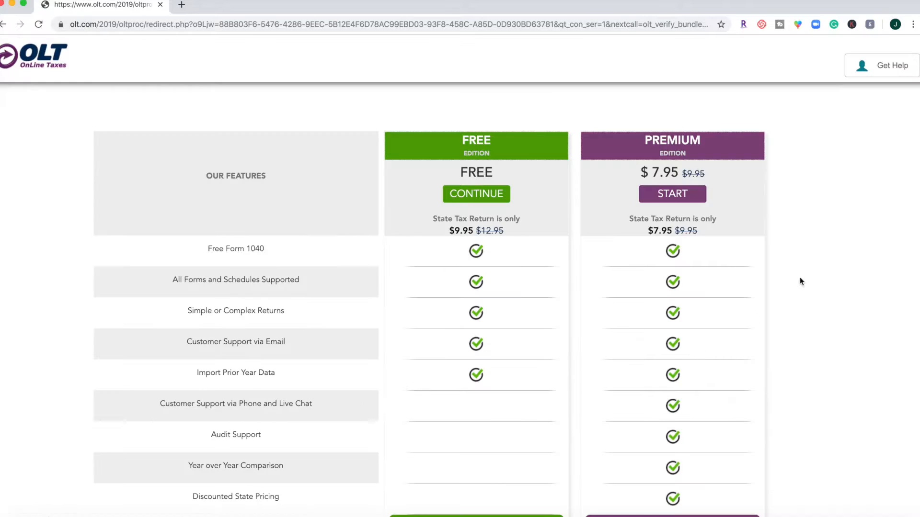
- Compare the Free and Premium edition features and continue with the Free Edition
scroll(800, 278, down, 1)
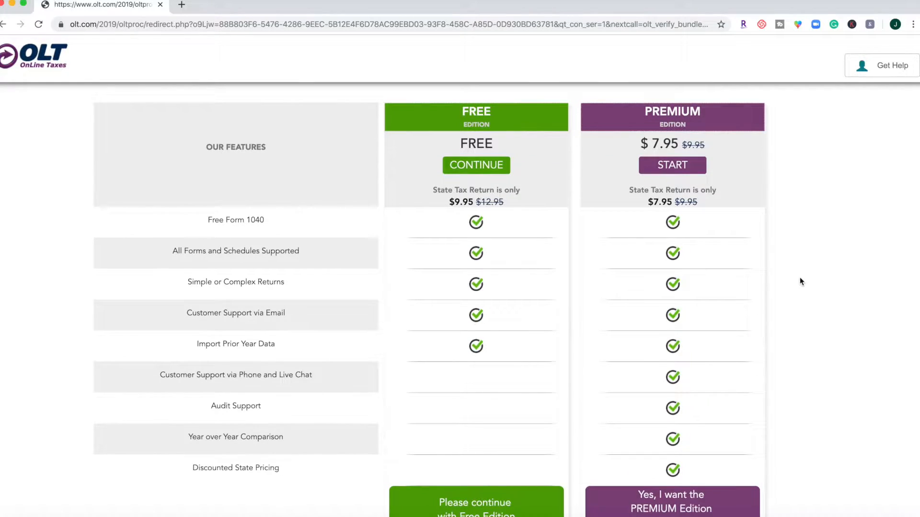
scroll(800, 278, down, 1)
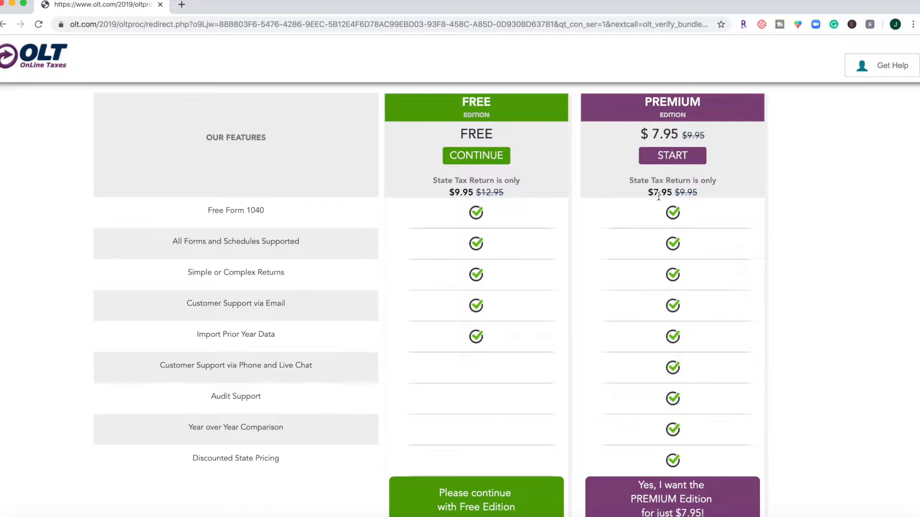
scroll(602, 253, down, 1)
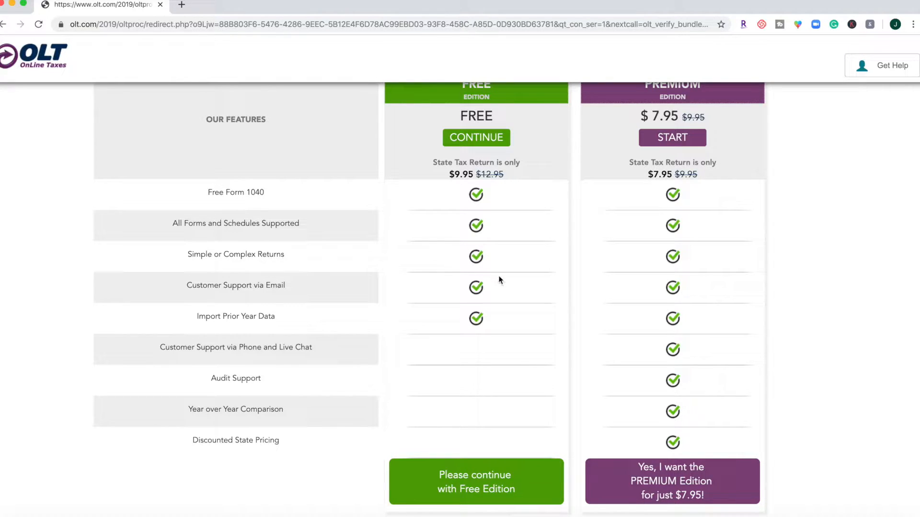
click(502, 479)
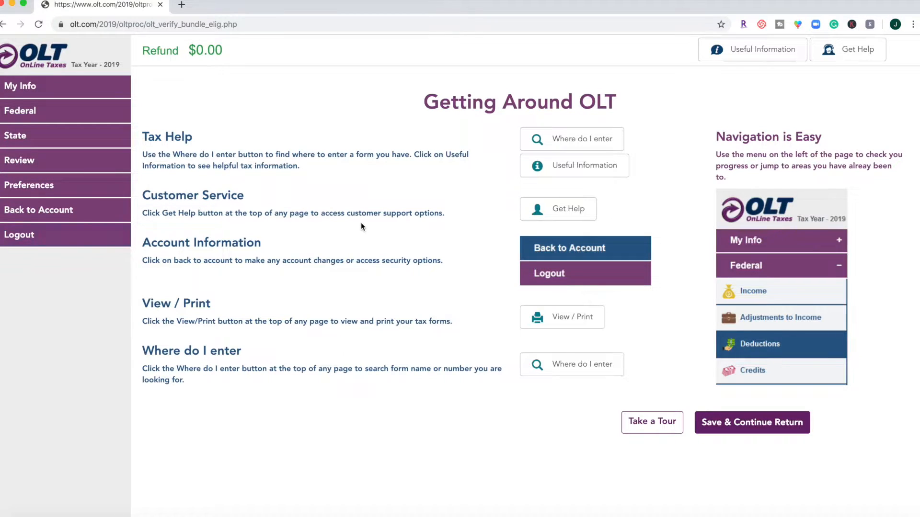
- Take the site tour of the navigation menu and continue to the return
click(638, 430)
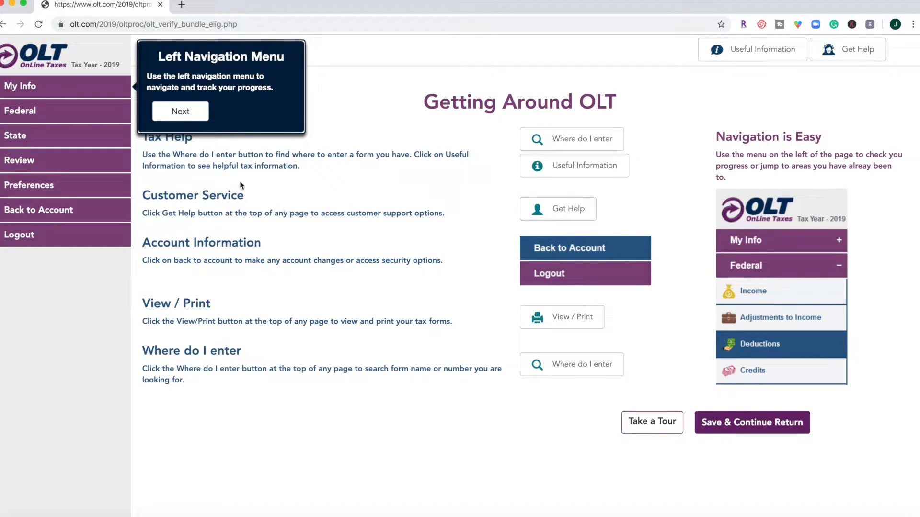
click(202, 116)
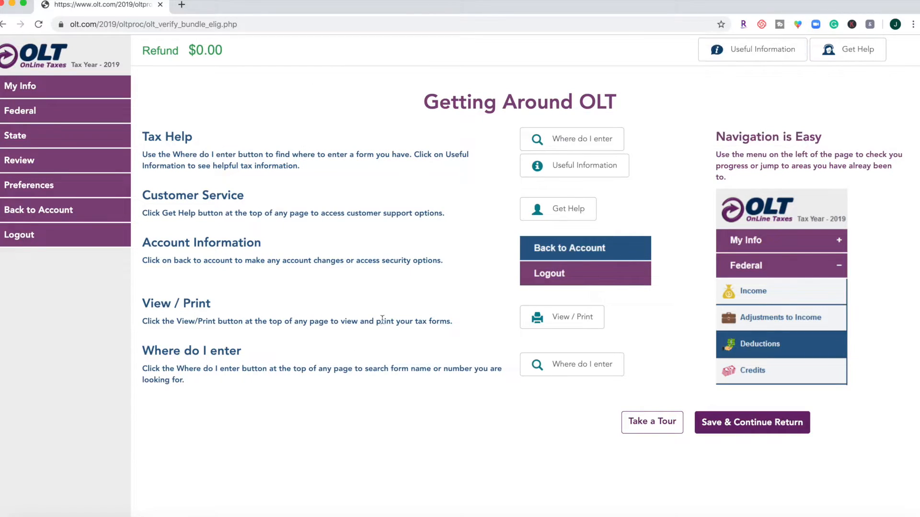
click(769, 420)
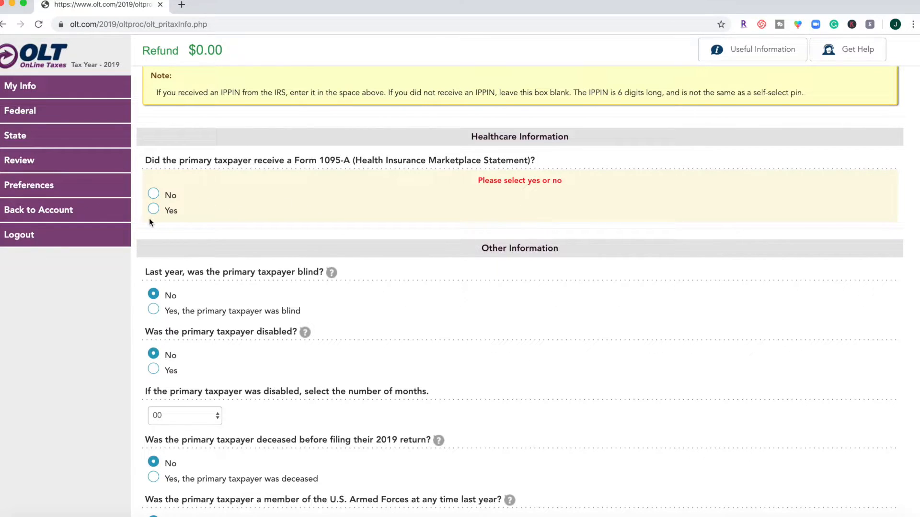
- Answer No to receiving a Form 1095-A, save the taxpayer information, and accept the mailing address and resident state
click(154, 193)
scroll(758, 269, down, 8)
click(872, 478)
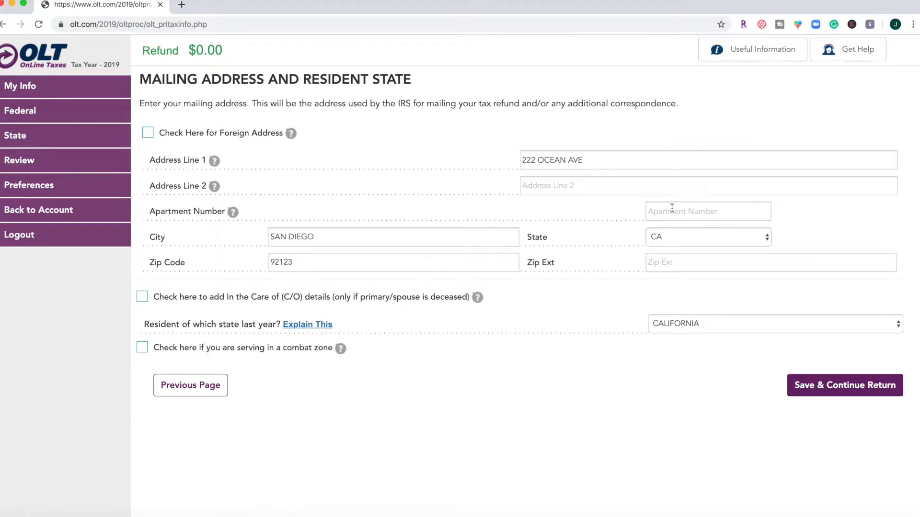
click(836, 385)
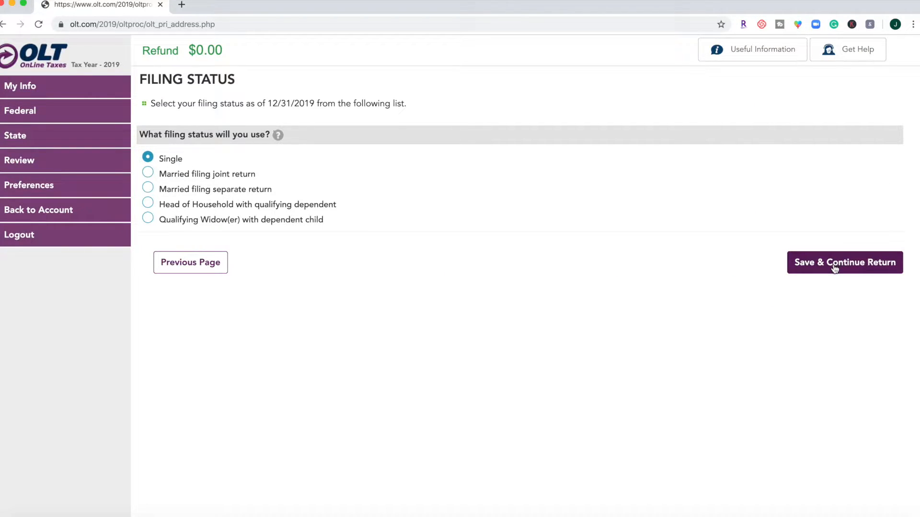
- Save the filing questions with Single status and No for dual-status alien, virtual currency and being claimed as a dependent
click(835, 269)
click(830, 224)
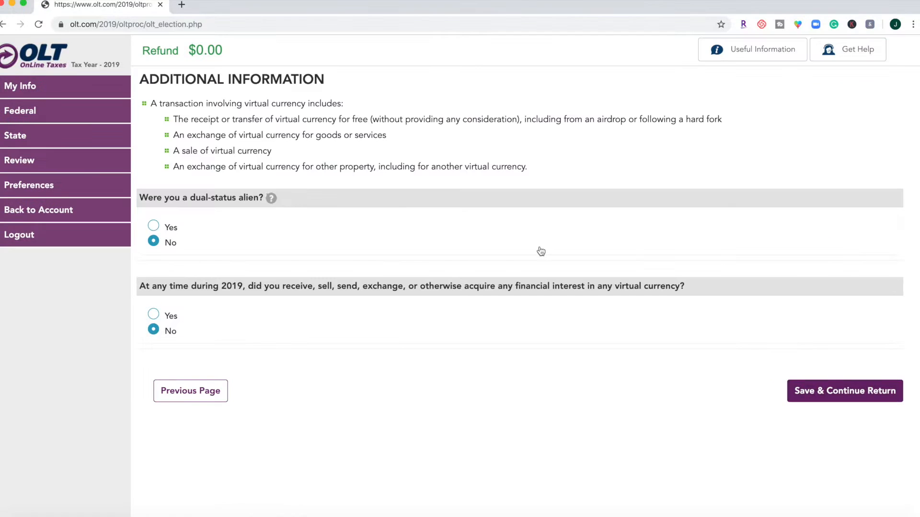
click(878, 387)
click(854, 212)
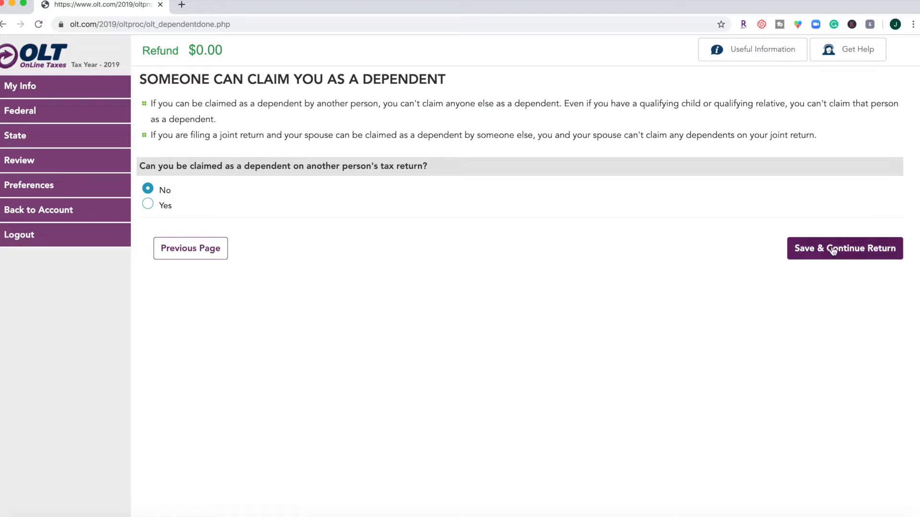
click(832, 251)
- Answer Yes to having a state issued driver's license or ID card, and review the requested ID card details
click(153, 243)
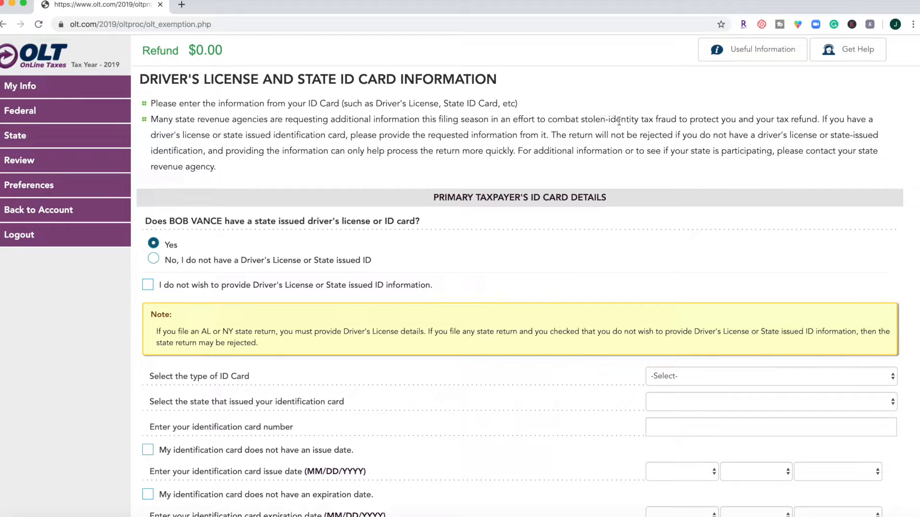
scroll(618, 120, down, 2)
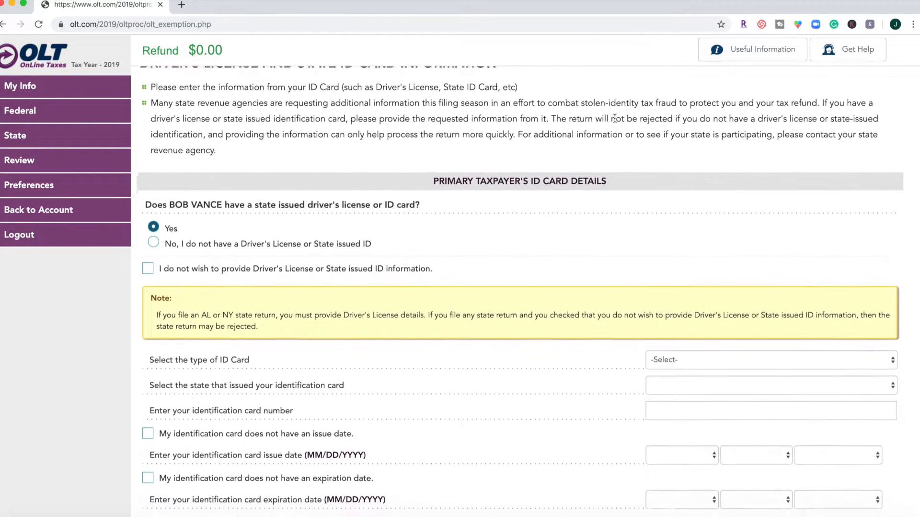
scroll(615, 118, down, 4)
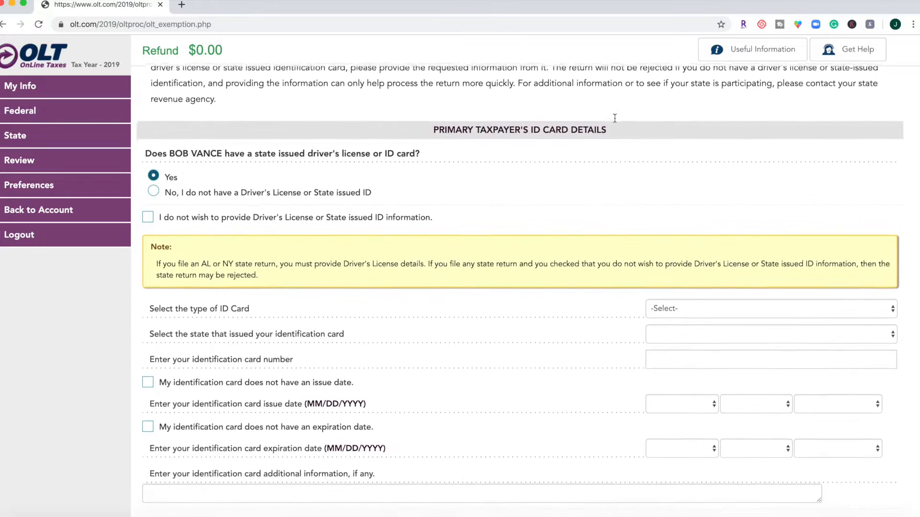
scroll(615, 120, up, 1)
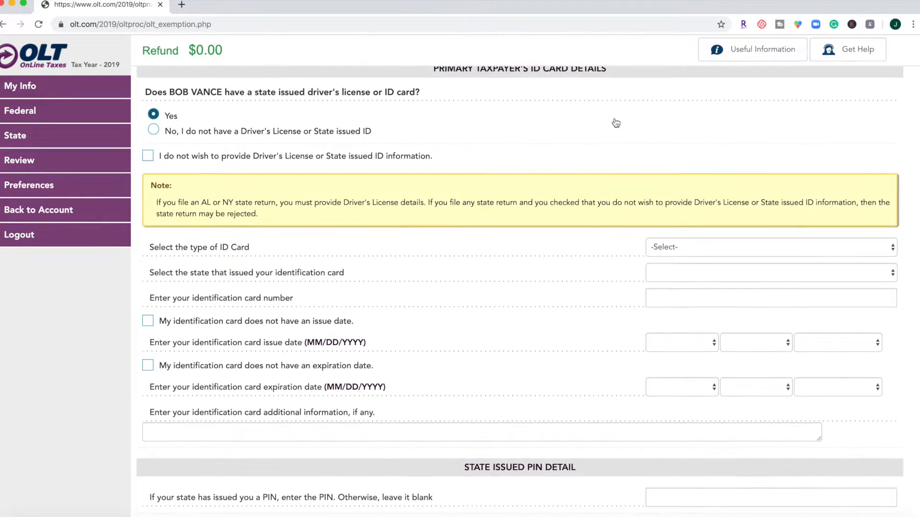
scroll(616, 122, up, 5)
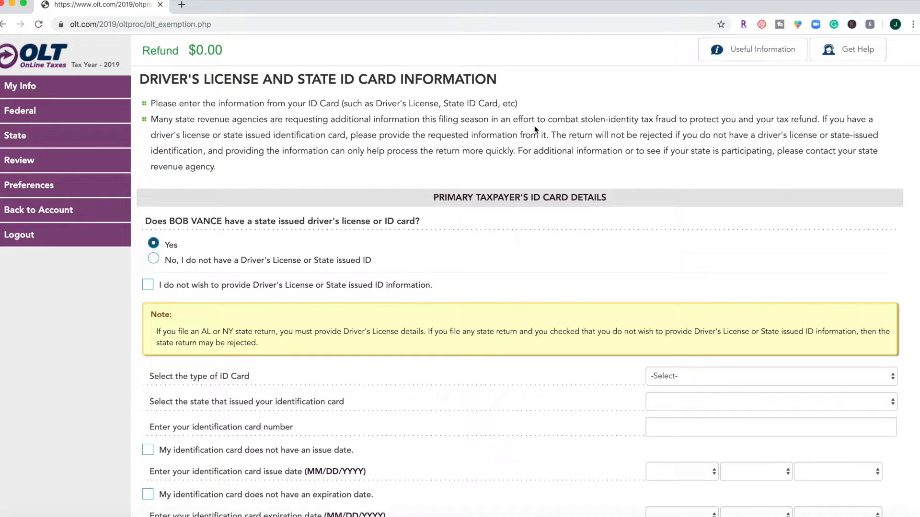
- Choose not to provide the driver's license or state ID information and save the page
scroll(535, 129, down, 2)
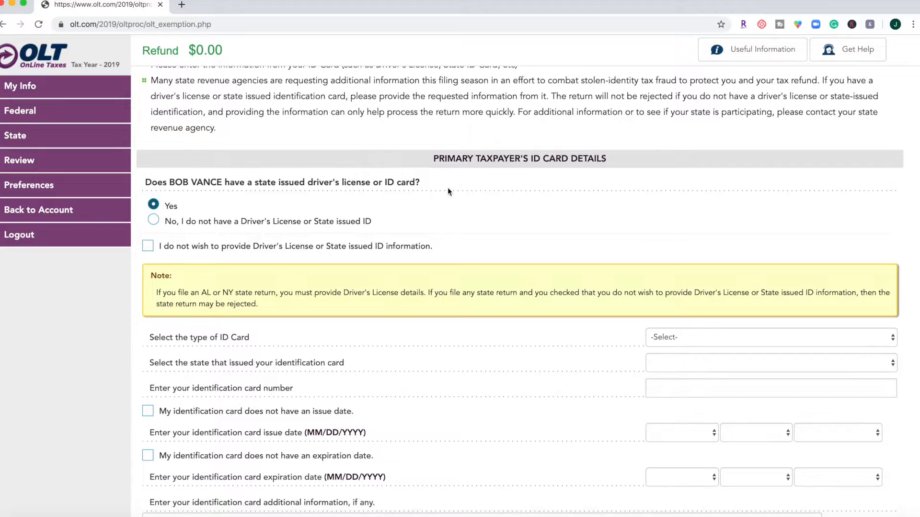
click(148, 246)
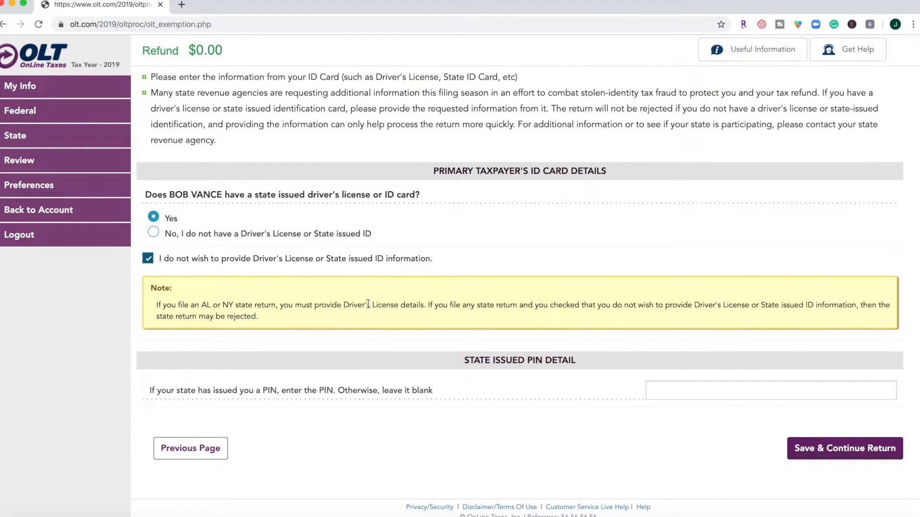
click(813, 450)
- Review the personal information summary through to the driver's license section and continue the return
scroll(592, 332, down, 5)
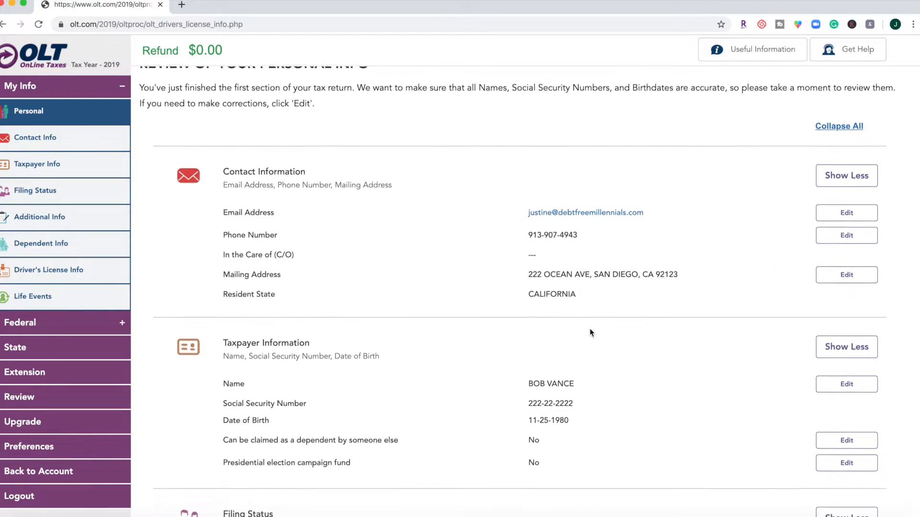
scroll(591, 333, down, 2)
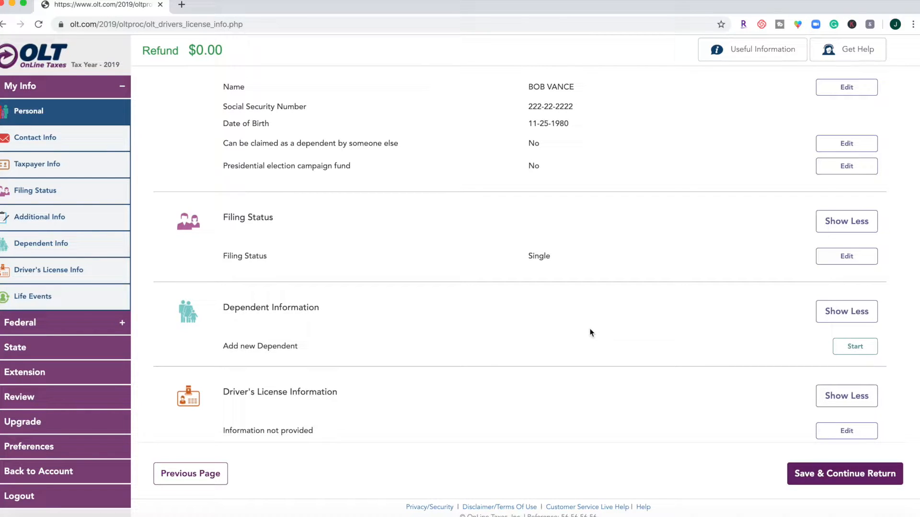
click(846, 472)
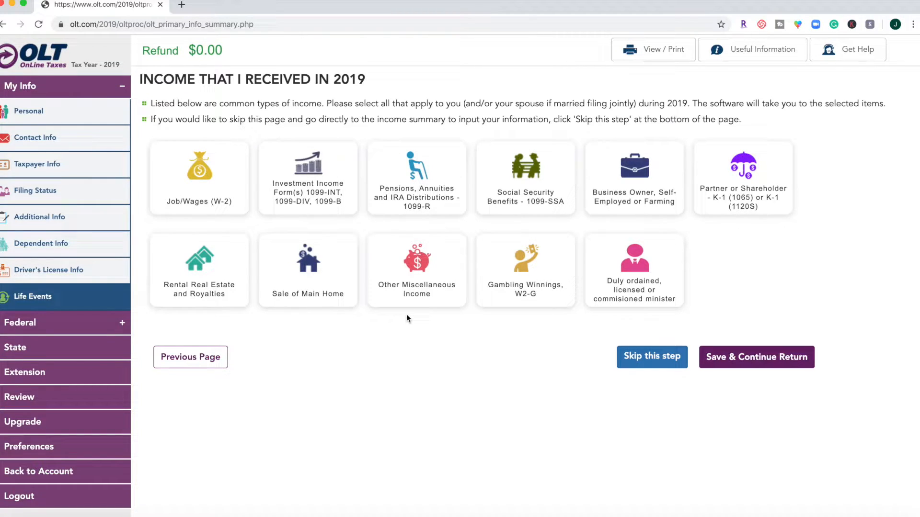
- Select Job/Wages (W-2) and Investment Income as the income types received in 2019 and save
click(206, 185)
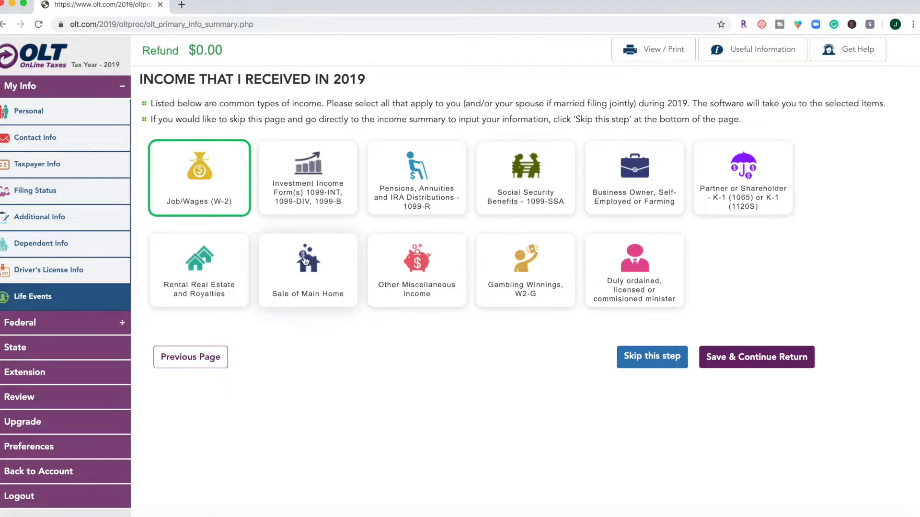
click(304, 192)
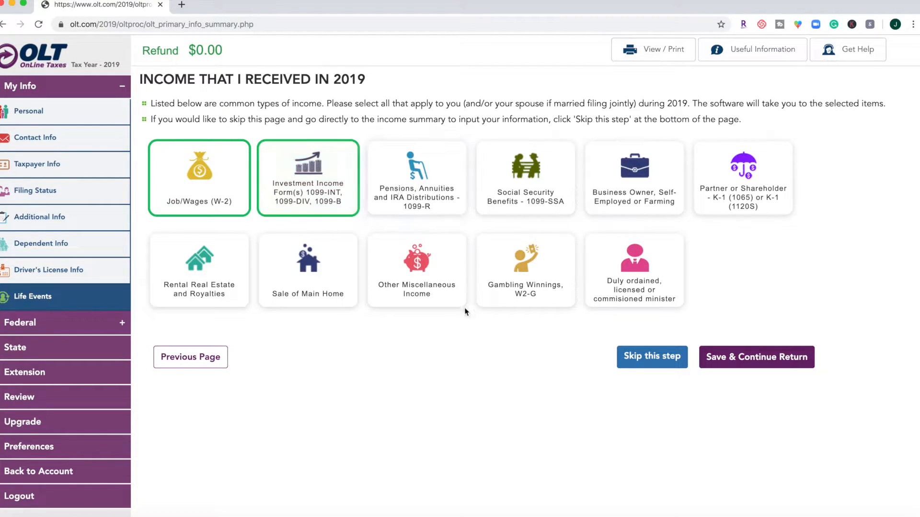
click(741, 361)
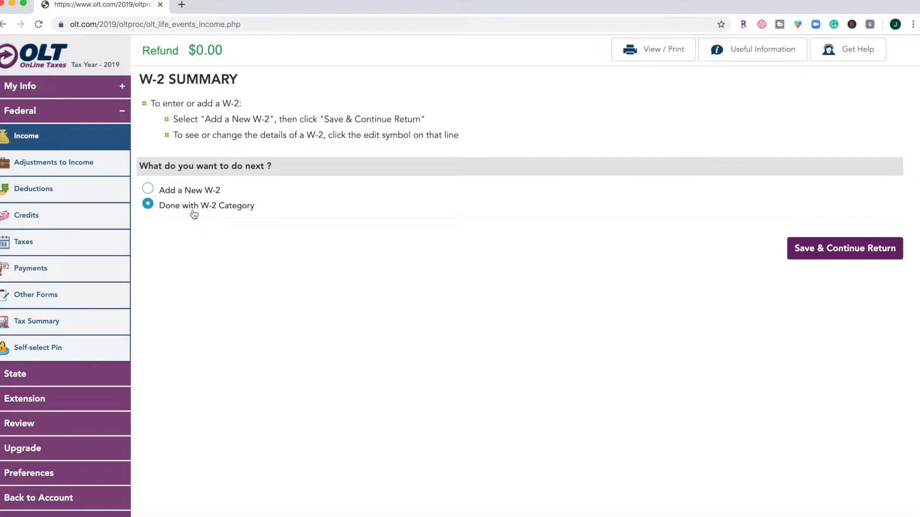
- Add a new W-2 with the employer identification number and Vance Refrigeration as the employer's name
click(195, 191)
click(849, 250)
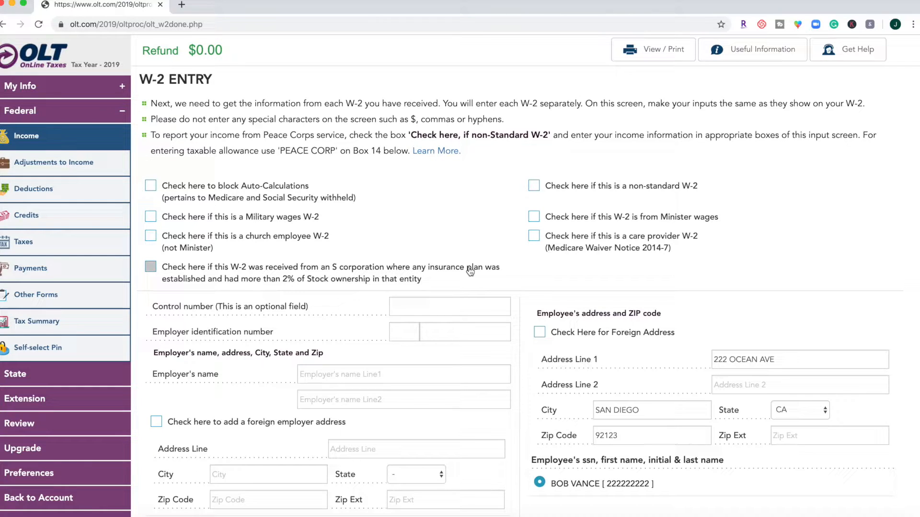
scroll(470, 272, down, 2)
click(405, 246)
text(222223333)
click(379, 292)
text(Vance Refrigeration)
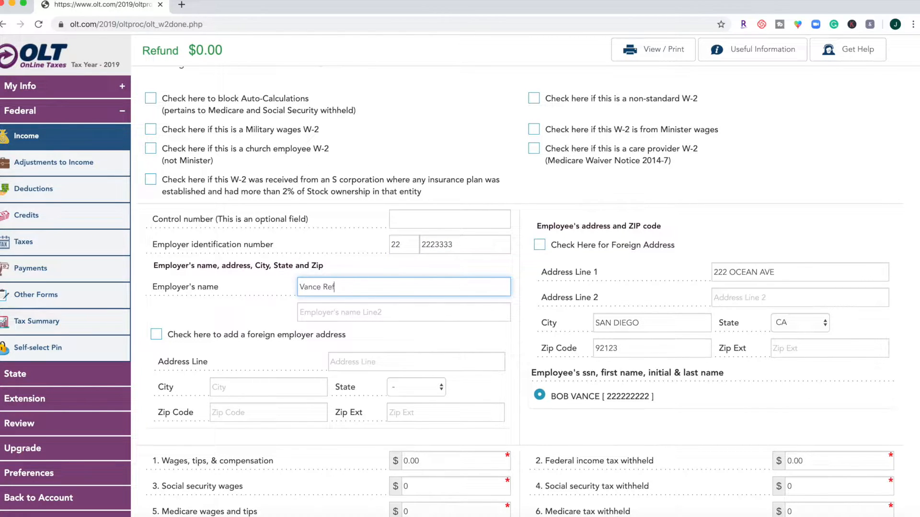
- Enter the employer's street address, city, state and ZIP code on the W-2
scroll(295, 367, down, 1)
click(368, 343)
text(222 Pacific Ave)
key(Tab)
click(290, 365)
text(San Diego)
key(Tab)
key(c)
- Enter 53725 for wages, tips and compensation and 9103 for federal income tax withheld
key(Tab)
text(92123)
scroll(289, 365, down, 2)
double_click(434, 334)
text(53725)
key(Tab)
text(9103)
key(Tab)
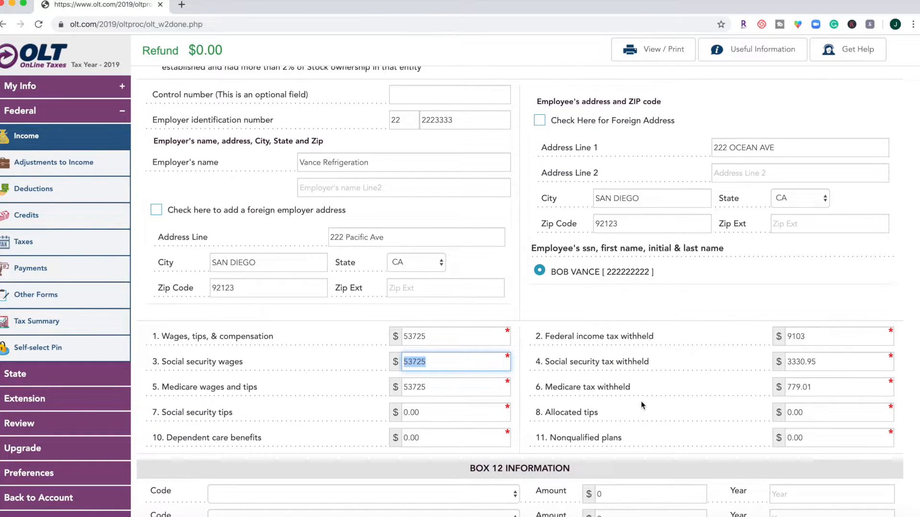
- Set the social security wages to 51359 and accept the calculated social security and Medicare amounts
scroll(642, 405, down, 1)
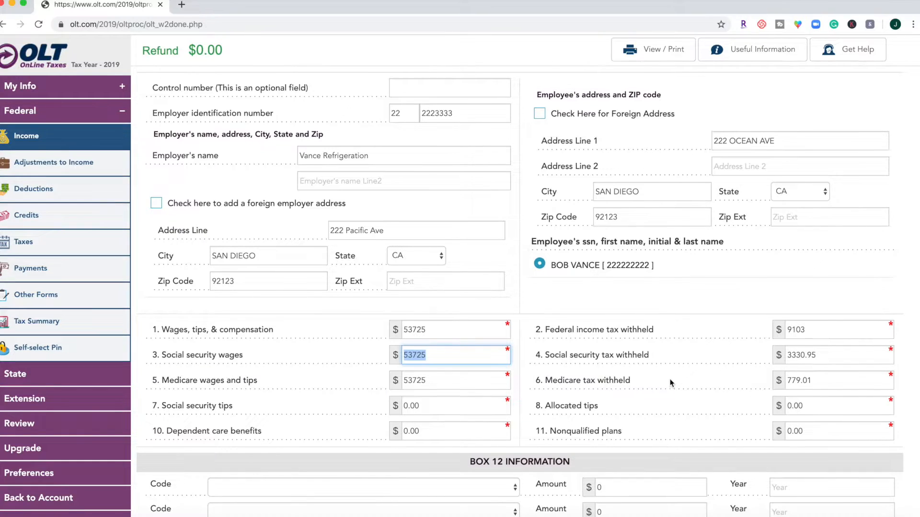
scroll(672, 383, down, 1)
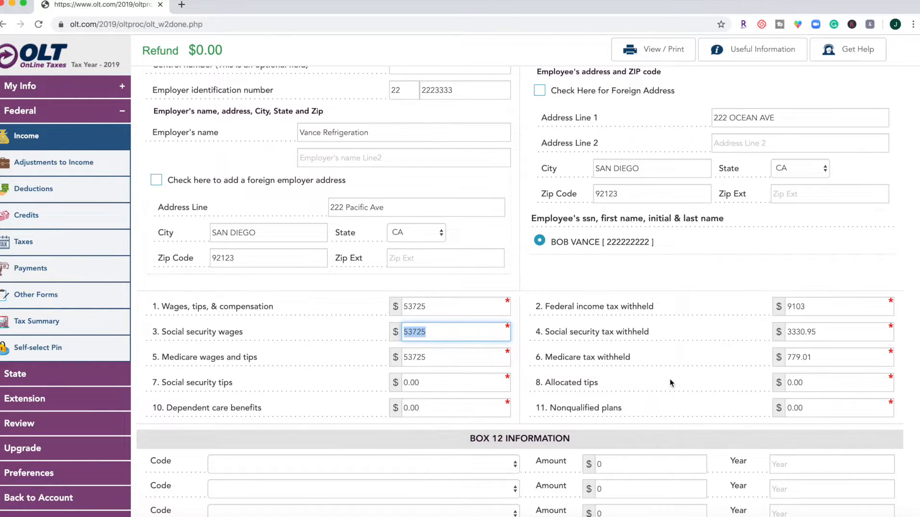
text(51359)
key(Tab)
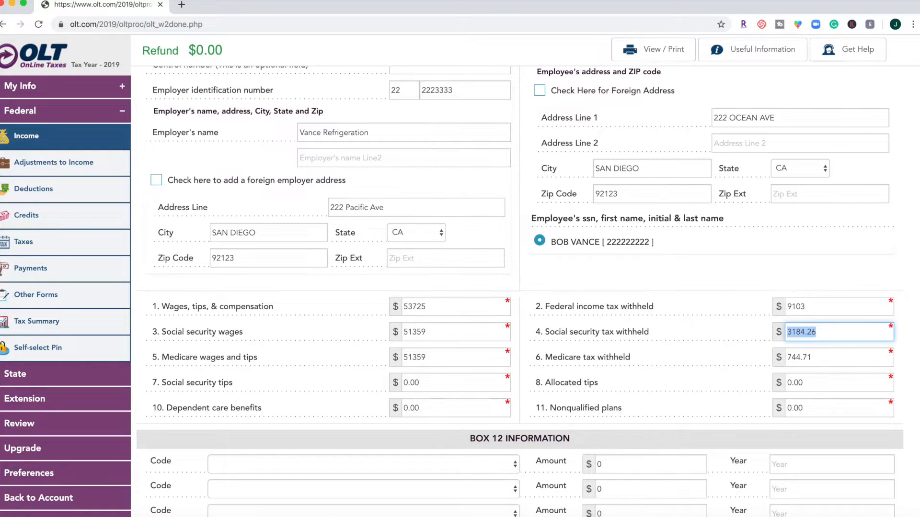
key(Tab)
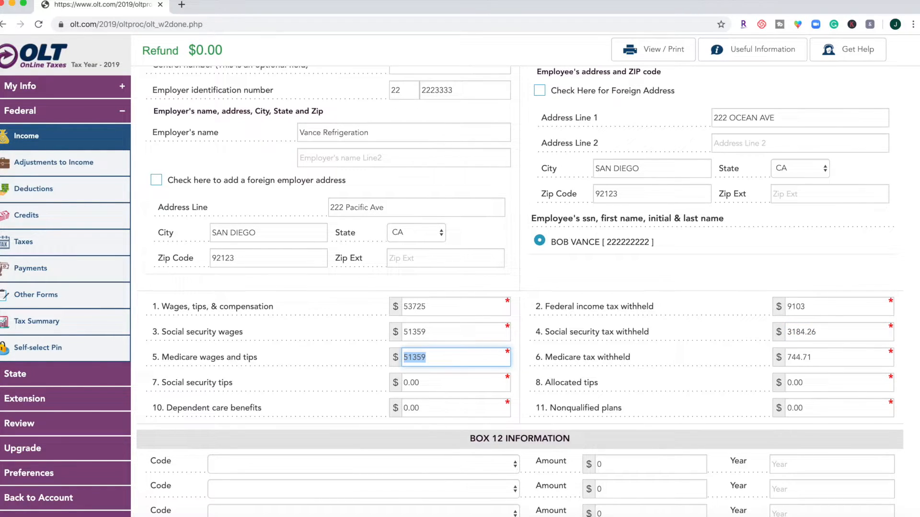
key(Tab)
key(Tab)
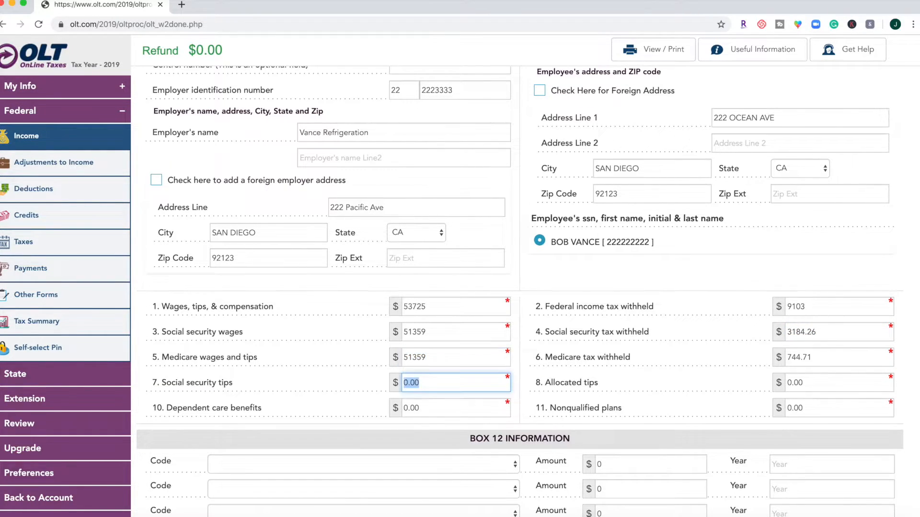
- Fill three Box 12 rows by choosing their codes and entering the amounts 24, 1750 and 4409
scroll(496, 346, down, 3)
click(495, 346)
click(470, 378)
click(626, 346)
text(24)
click(413, 369)
click(383, 479)
click(614, 372)
text(1750)
click(408, 398)
click(383, 470)
click(616, 395)
text(4409)
- Fill Box 15 with CA, the employer's state ID number, state wages 53724 and state income tax 2716, and save the W-2
scroll(616, 396, down, 4)
scroll(391, 363, down, 3)
click(171, 406)
click(166, 472)
click(223, 407)
text(2223346666)
click(318, 407)
text(53724)
click(463, 407)
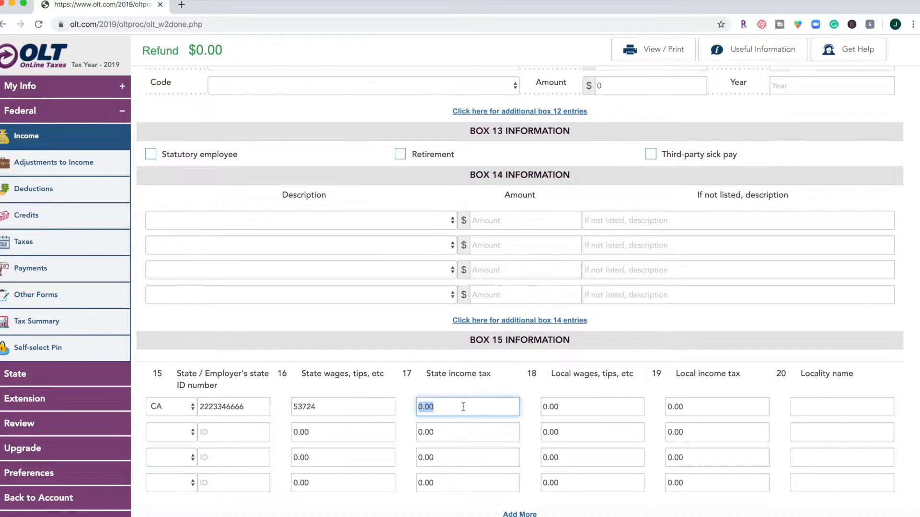
text(2716)
scroll(462, 408, down, 3)
click(864, 441)
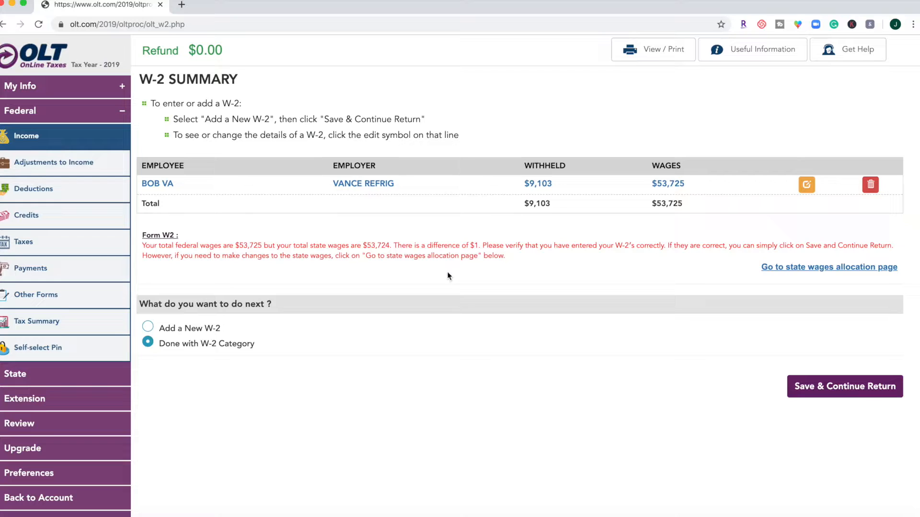
- Finish the W-2 category and choose to file Form 8889 for health savings accounts
click(844, 388)
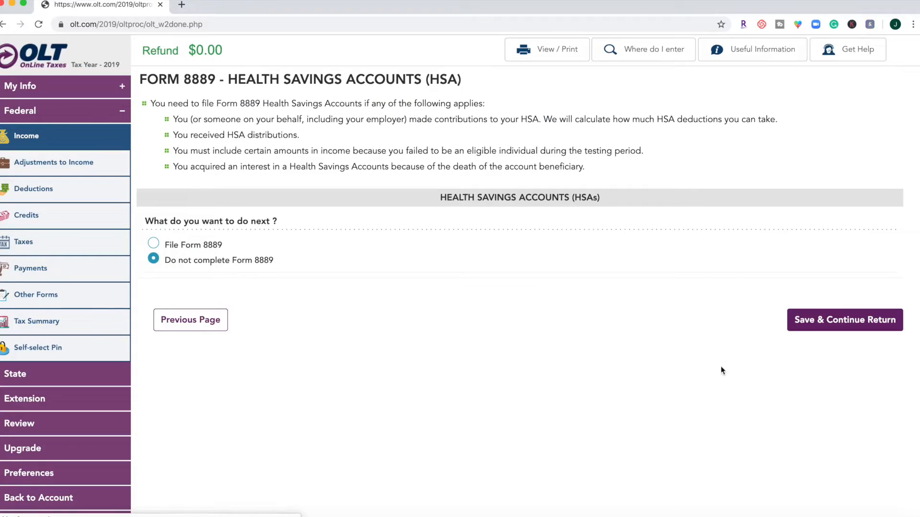
click(189, 245)
click(810, 314)
- Select CA - California as the state for Form 8889, answer the eligibility question and save
click(352, 179)
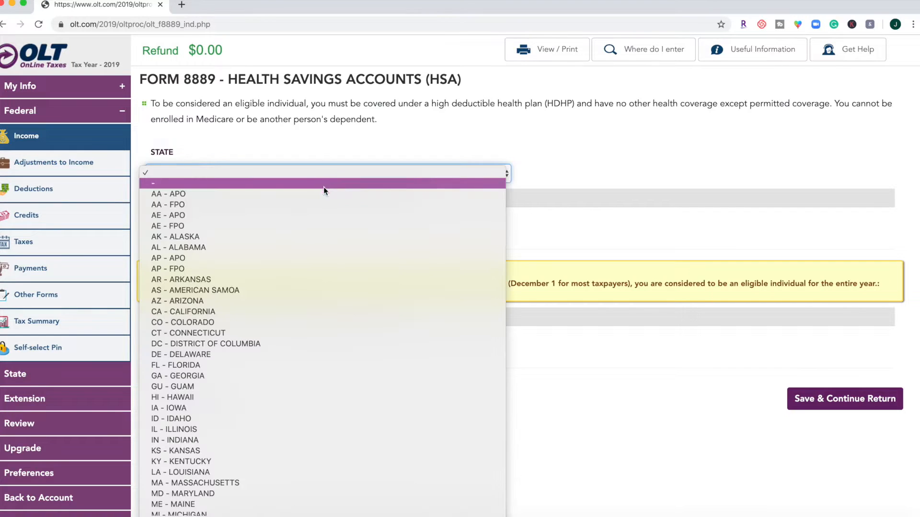
click(314, 307)
click(156, 220)
click(846, 285)
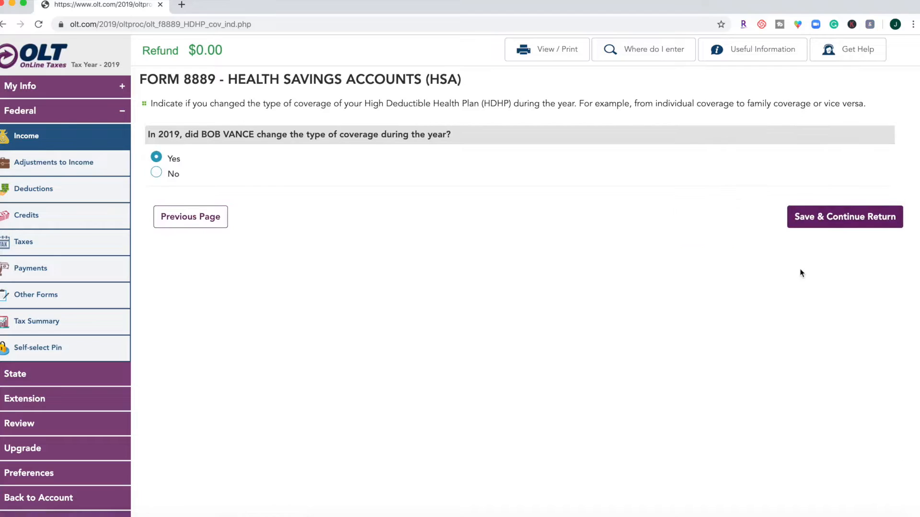
- Answer No to a coverage change, choose Self-Only coverage, and save the remaining HSA questions with No for additional tax on HDHP coverage
click(186, 181)
click(196, 229)
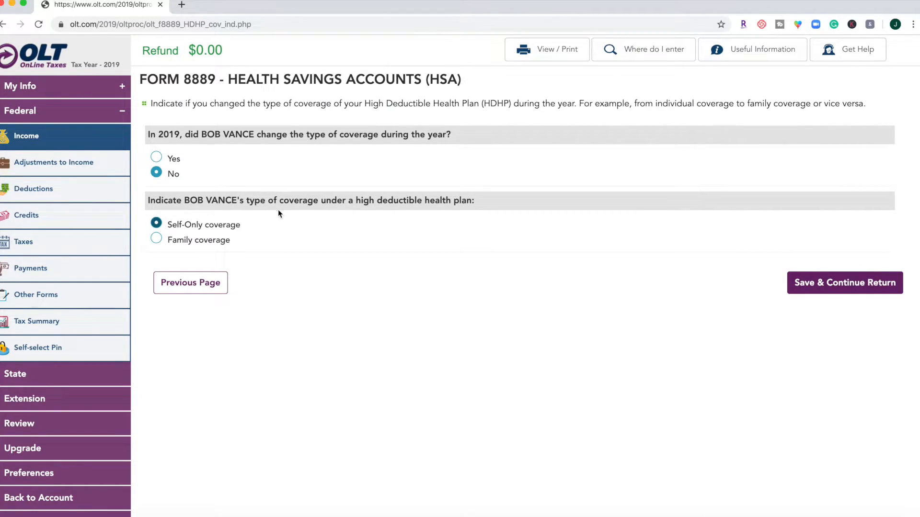
click(822, 290)
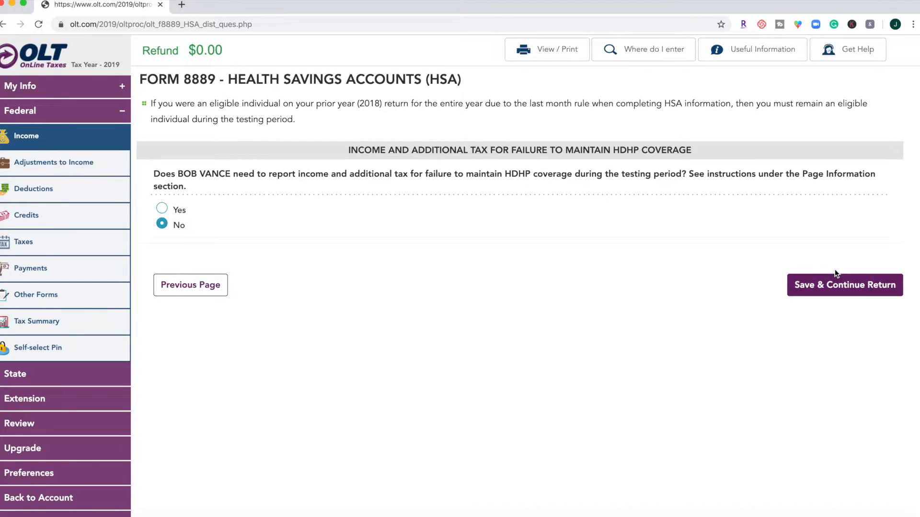
click(846, 278)
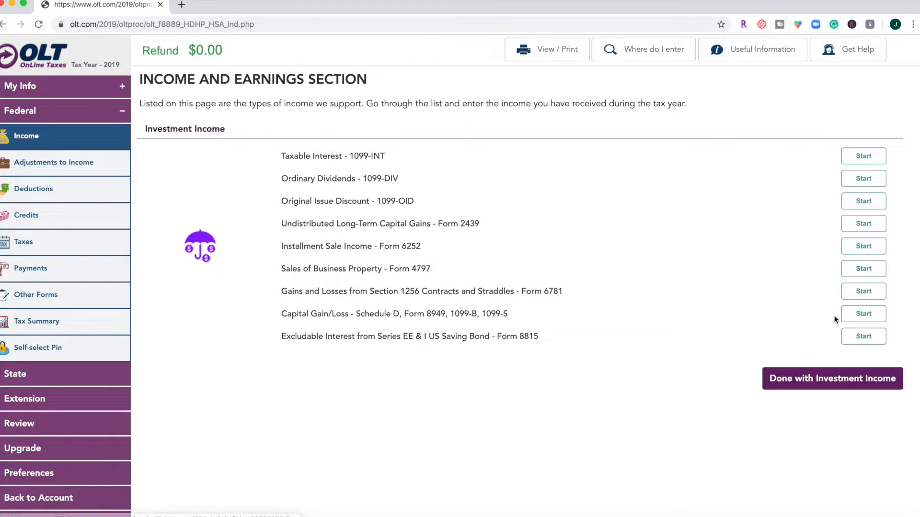
- Add a new 1099-INT for the taxpayer with TD Ameritrade as the payer's name
click(861, 156)
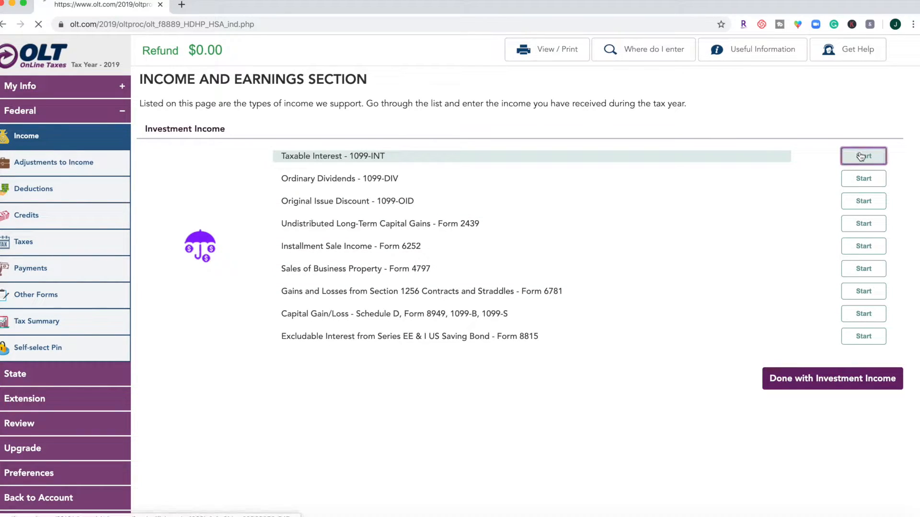
click(274, 176)
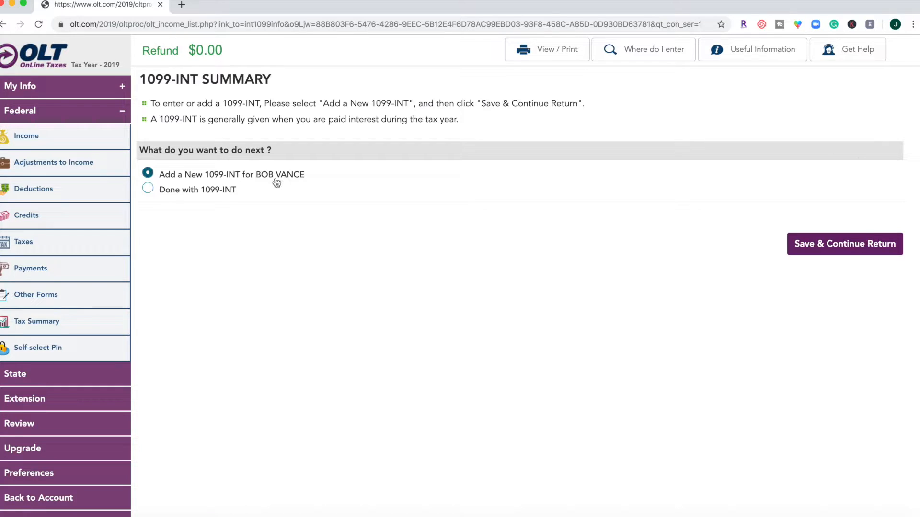
click(817, 258)
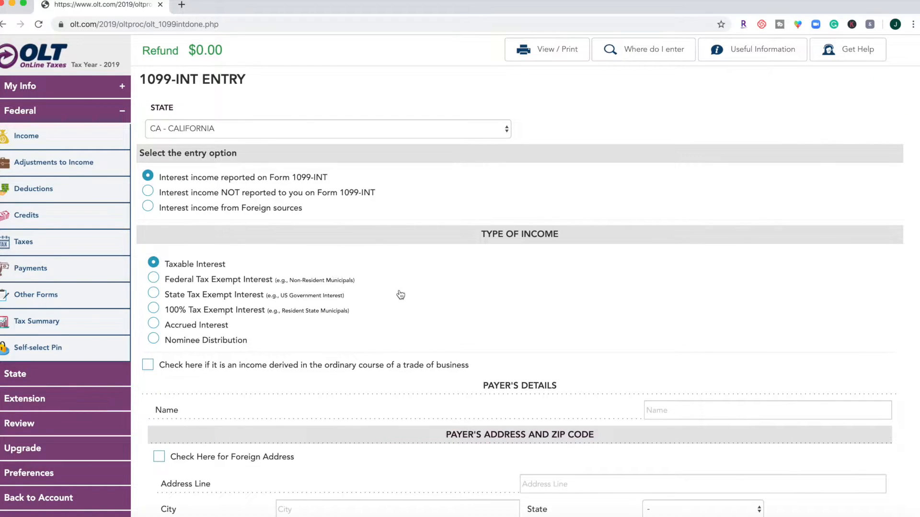
scroll(396, 295, down, 3)
click(701, 338)
text(TD Ameritrade)
- Enter the payer's street address, ZIP code and city on the 1099-INT
scroll(701, 338, down, 7)
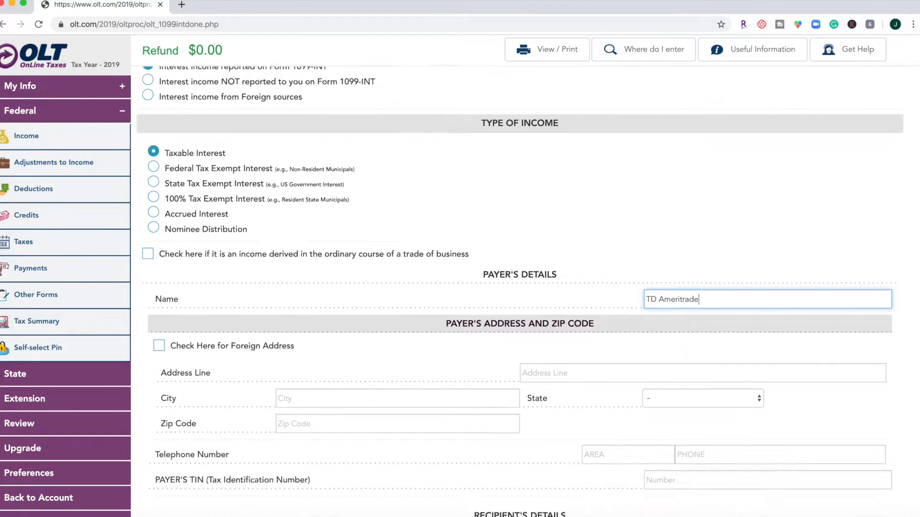
scroll(517, 288, down, 8)
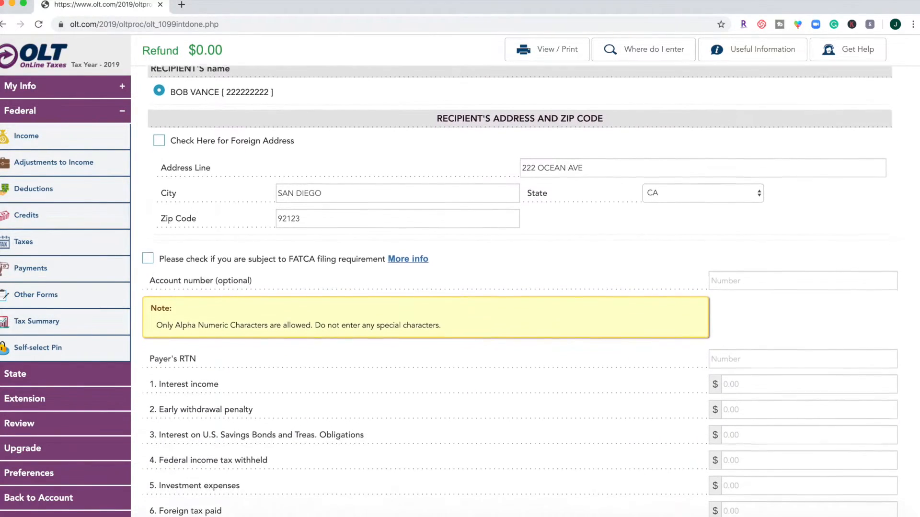
text(333 )
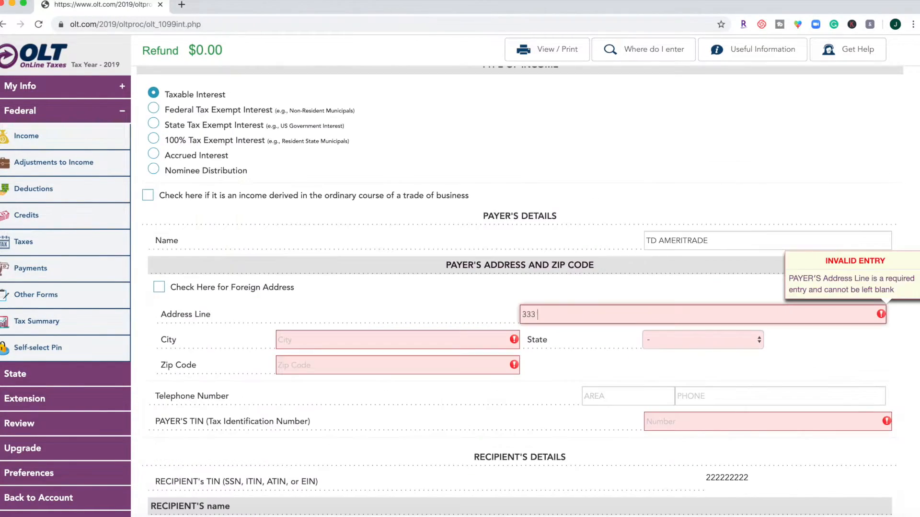
text(Pacific Ave92123)
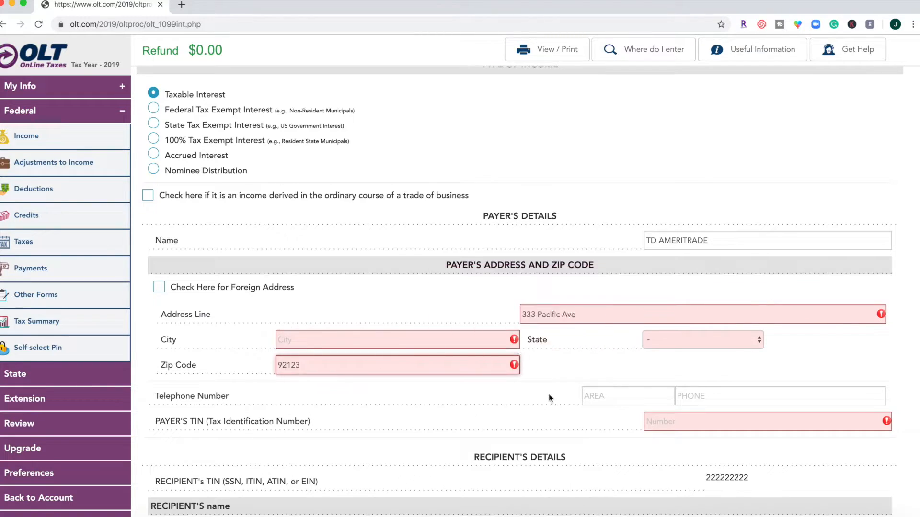
text(SAN DIEGO)
- Save the TD Ameritrade 1099-INT with its follow-up questions and finish the Investment Income section
scroll(518, 287, down, 2)
click(858, 476)
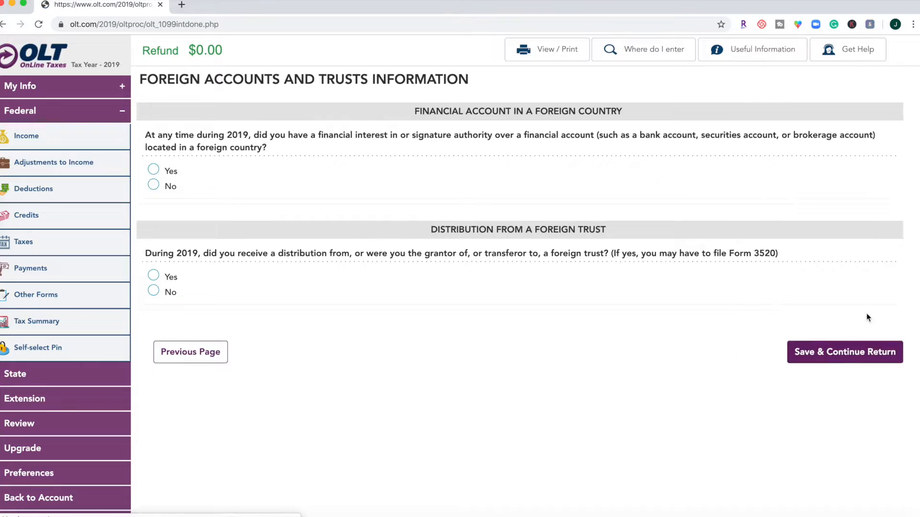
click(169, 187)
click(162, 295)
click(818, 353)
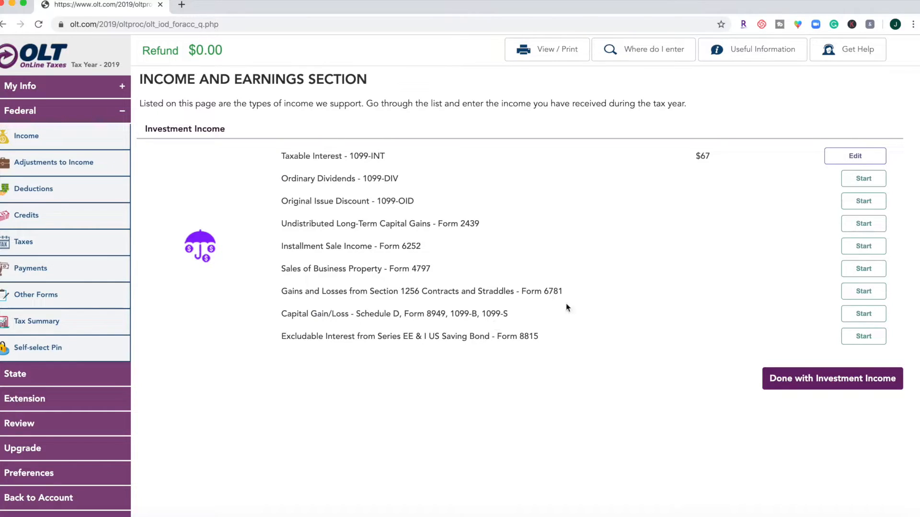
click(794, 387)
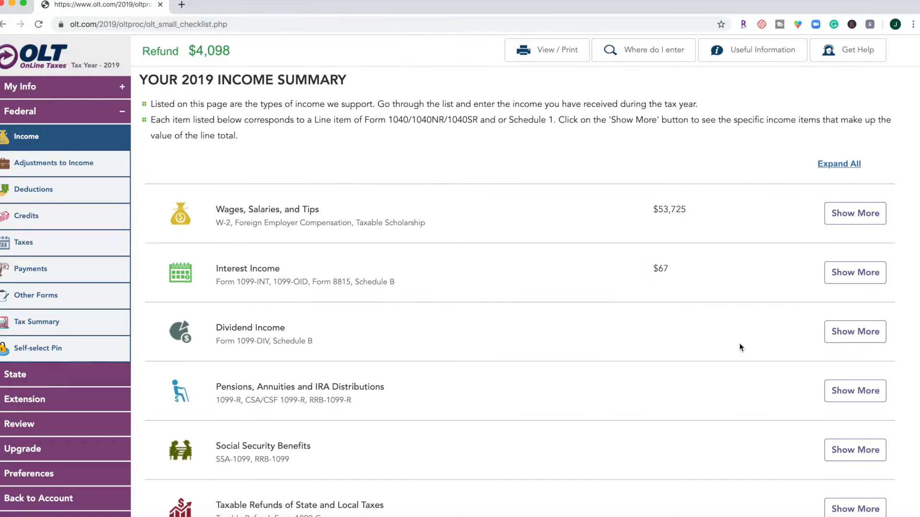
- Look through the 2019 income summary categories and open the Alimony Received entry
scroll(740, 345, down, 1)
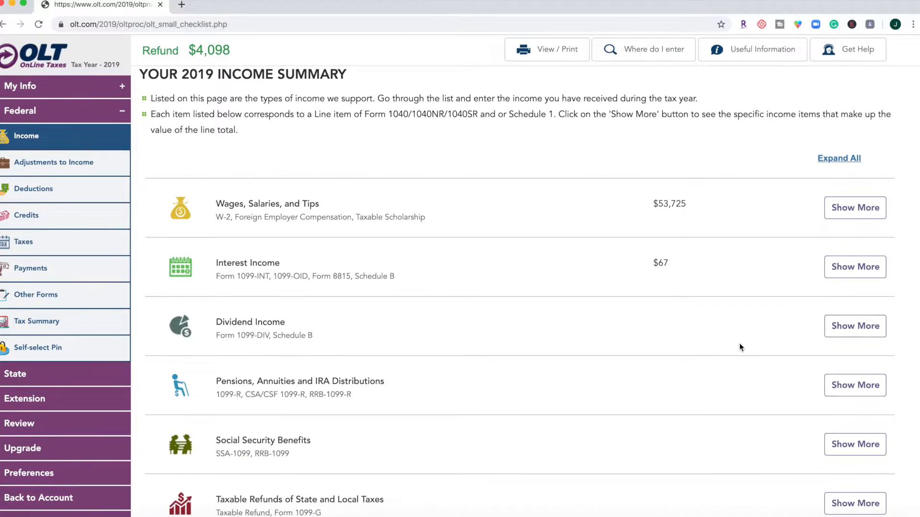
scroll(740, 345, down, 4)
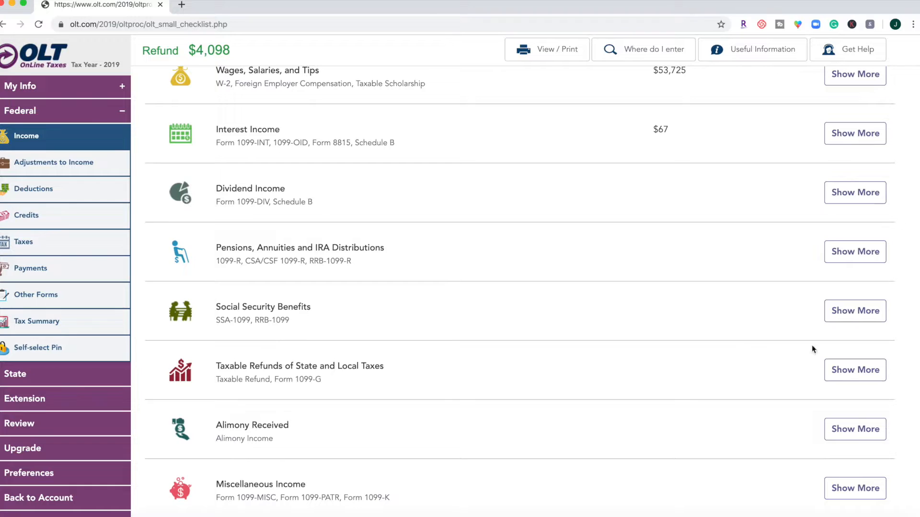
click(861, 424)
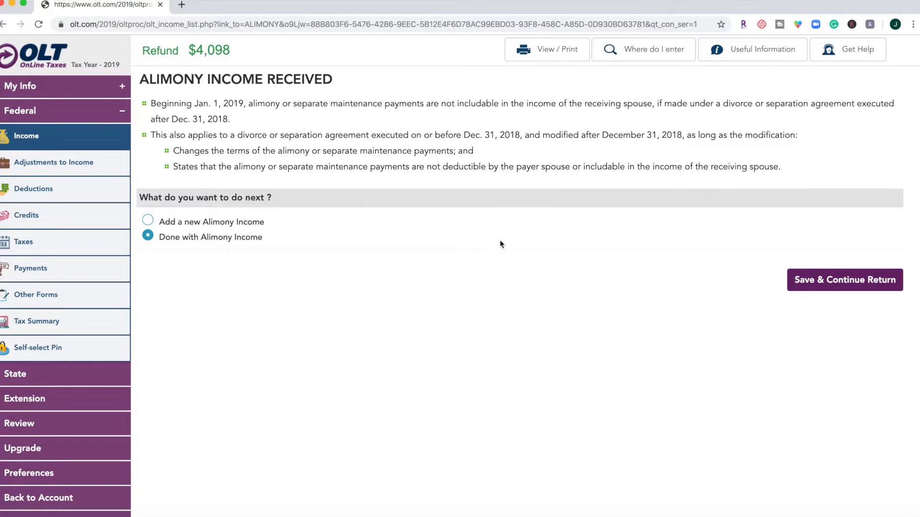
- Search where to enter "student" and open the Student Loan Interest Deduction Form
click(630, 53)
click(805, 91)
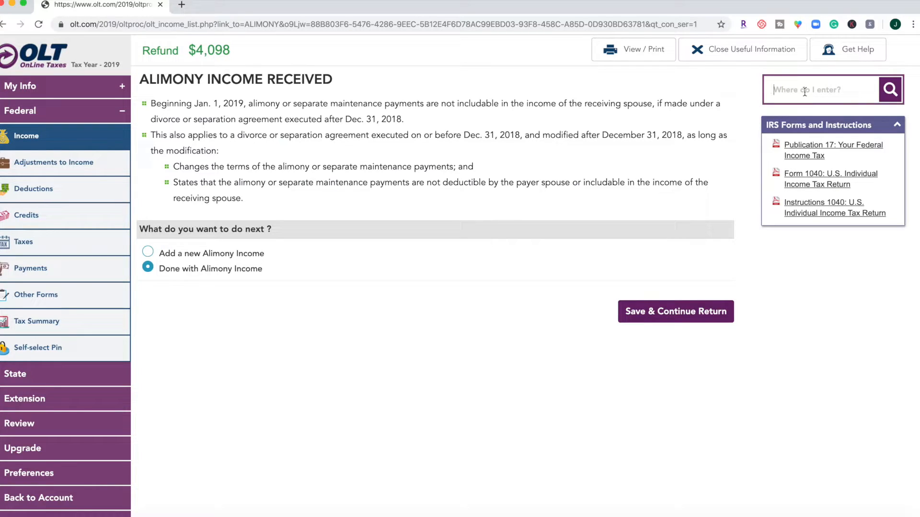
text(stud)
text(den)
text(ennt)
key(BackSpace)
key(BackSpace)
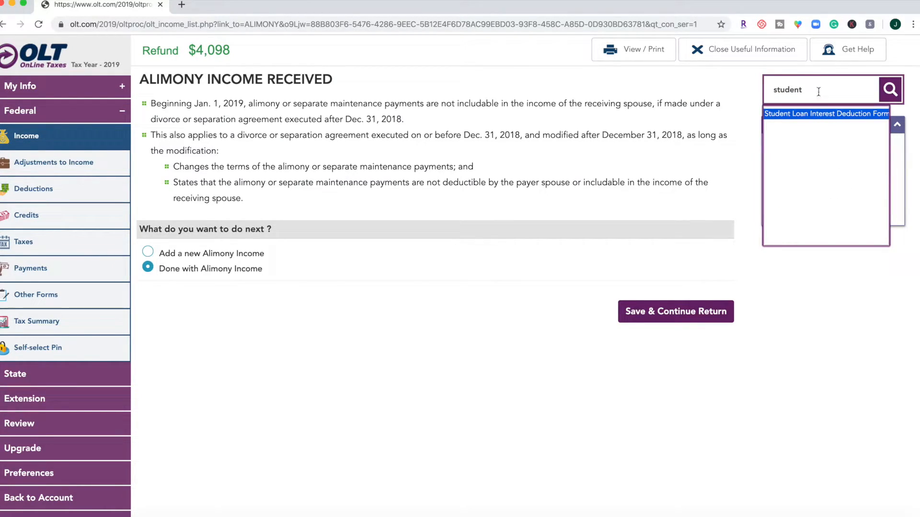
click(835, 113)
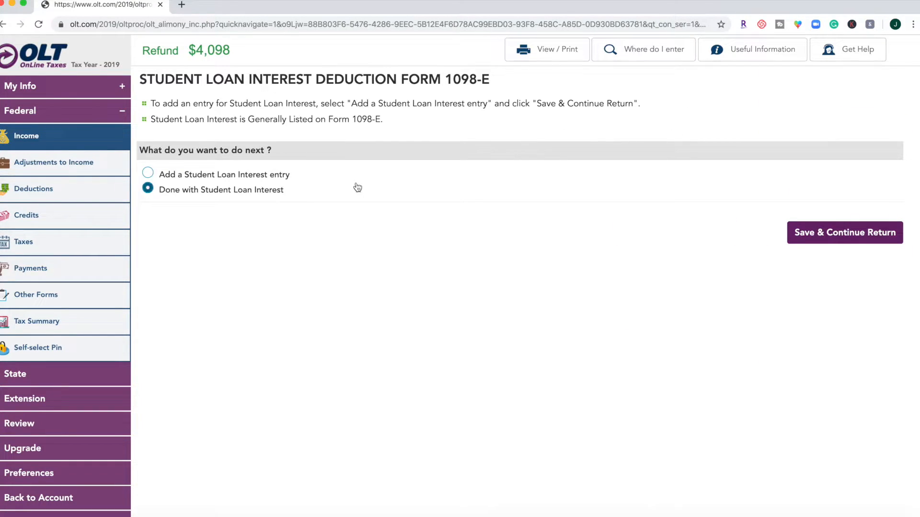
- Add a Student Loan Interest entry with $500 of interest paid in 2019, save it, and finish the section
click(283, 177)
click(814, 233)
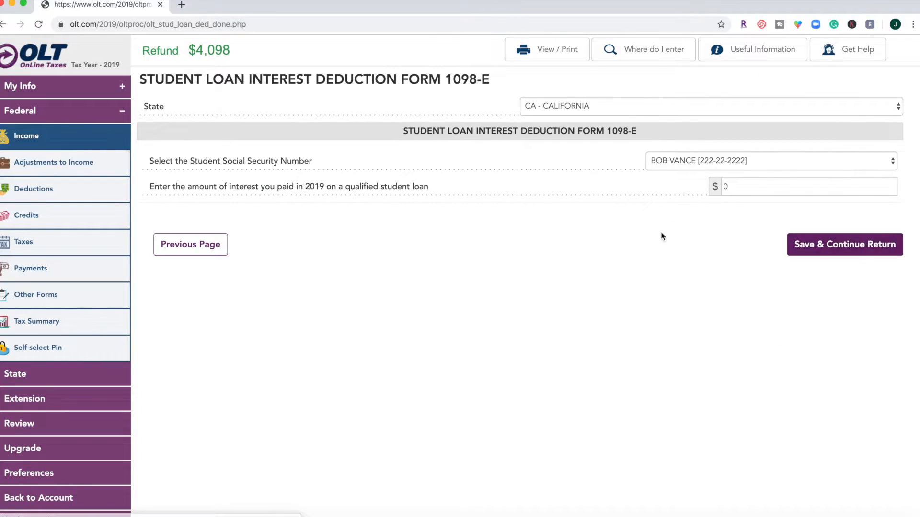
double_click(725, 187)
text(500)
click(840, 248)
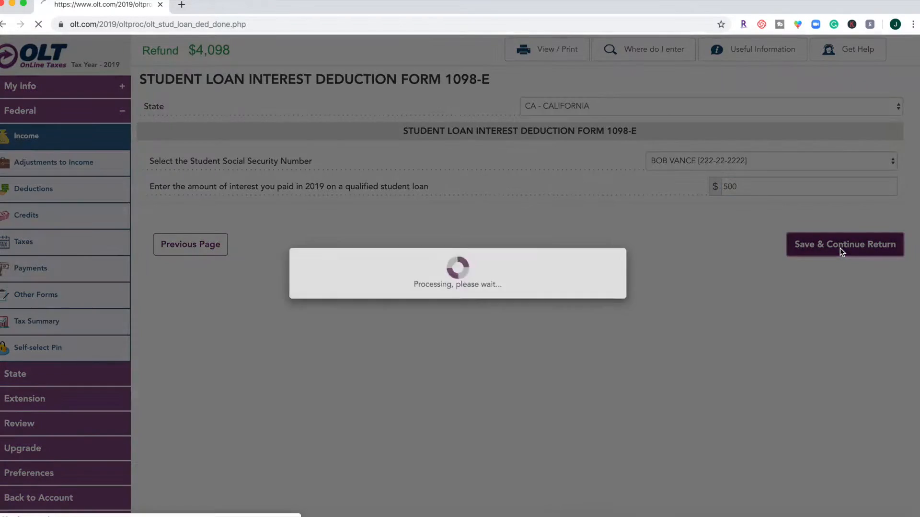
click(862, 275)
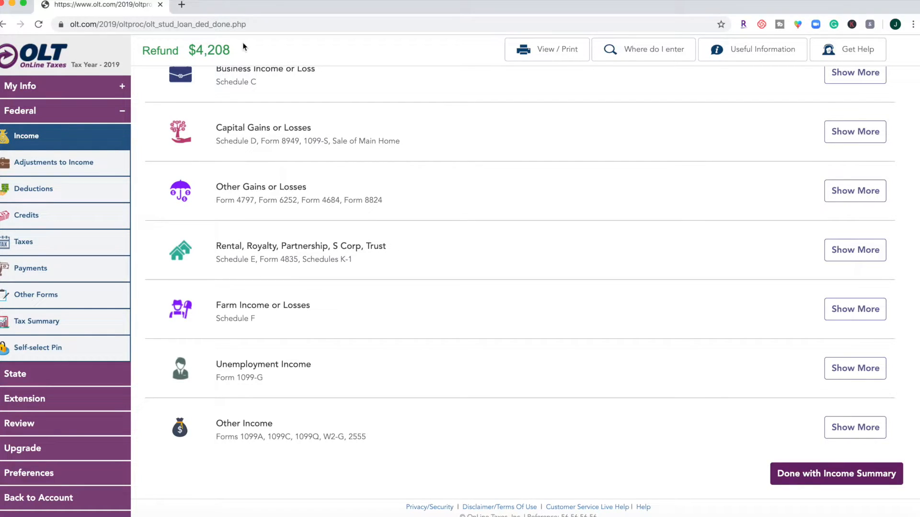
- Look over the income summary categories and mark the Income Summary as done
scroll(290, 352, up, 5)
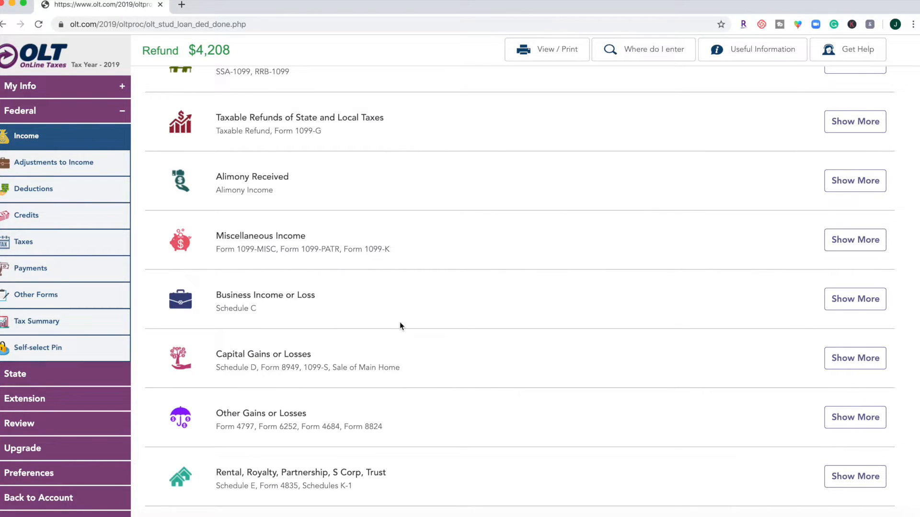
scroll(400, 311, up, 1)
scroll(400, 297, down, 5)
scroll(399, 302, down, 1)
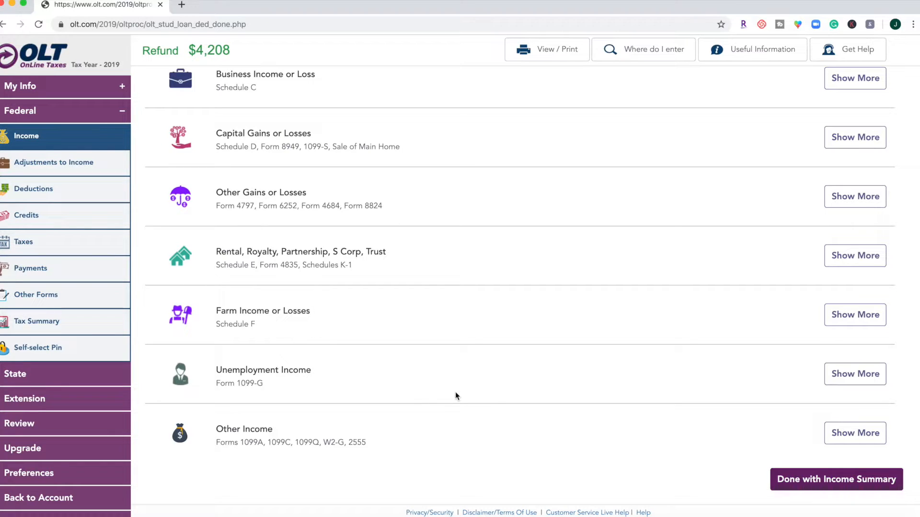
click(815, 479)
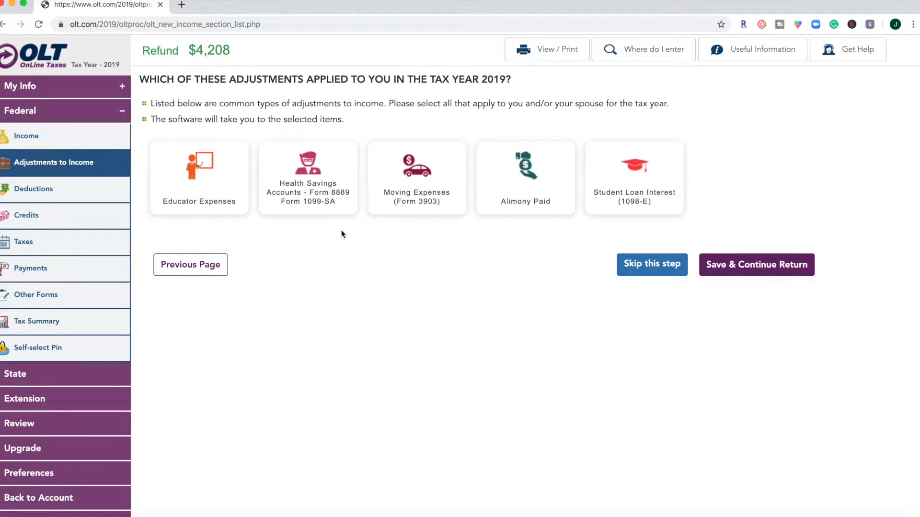
- Select Student Loan Interest (1098-E) as an applicable adjustment, continue past its existing entry, and finish the adjustments section
click(634, 188)
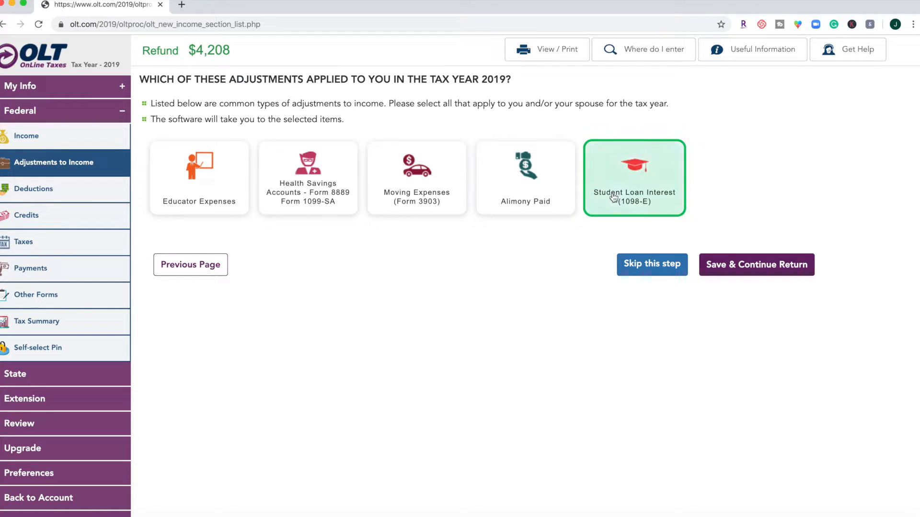
click(721, 270)
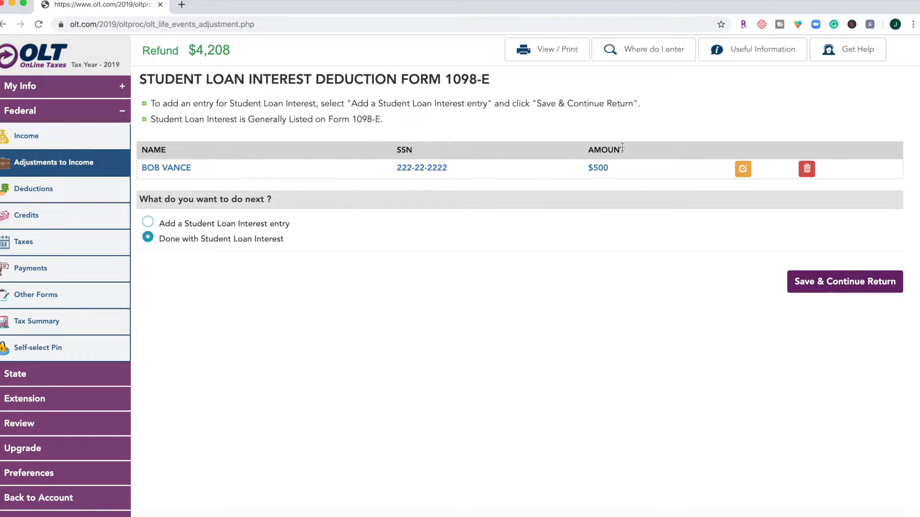
click(846, 277)
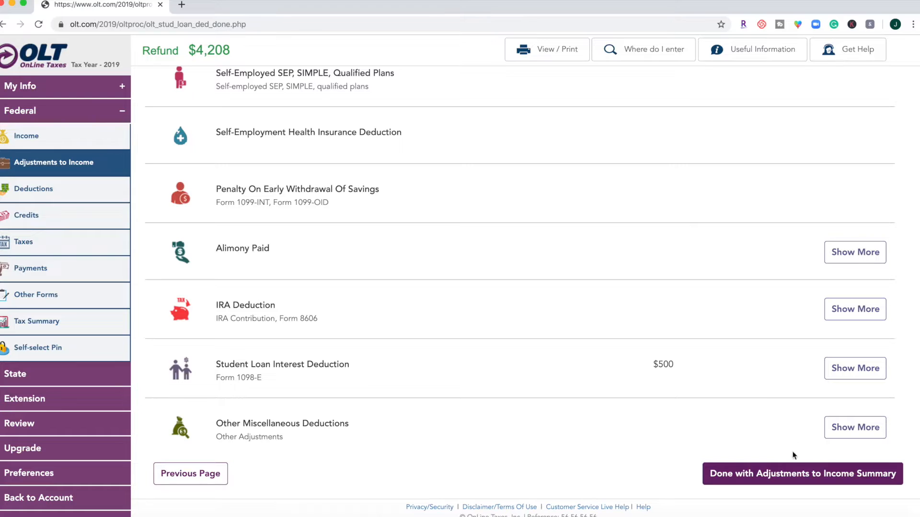
click(776, 473)
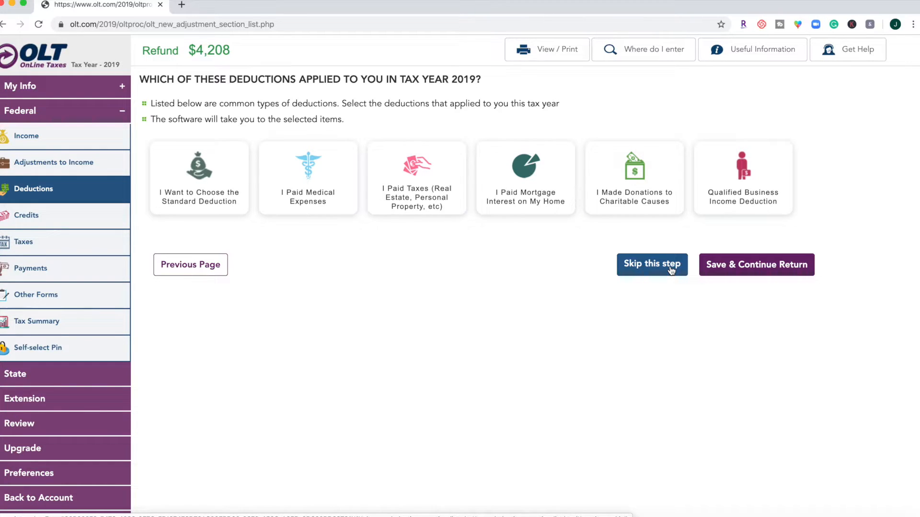
- Choose the standard deduction, keep No for bona fide resident of Puerto Rico, and finish the Deduction Summary
click(223, 210)
click(781, 267)
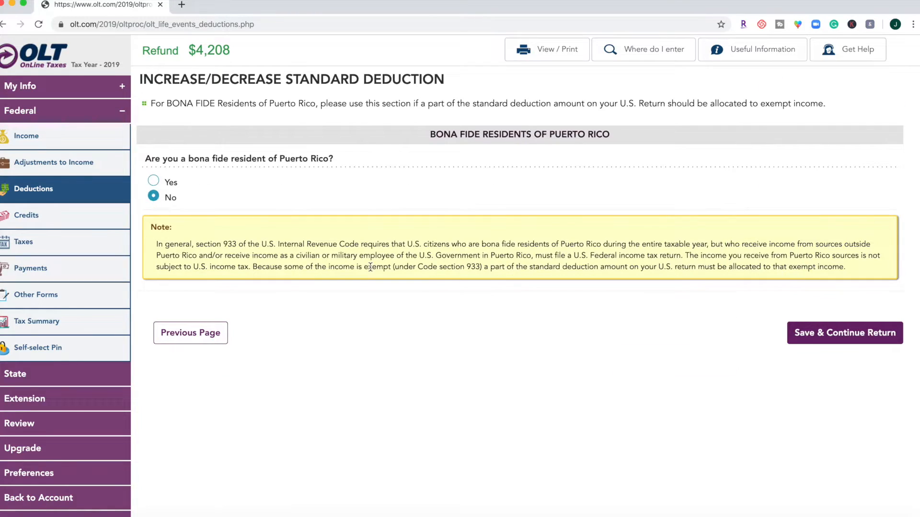
click(827, 328)
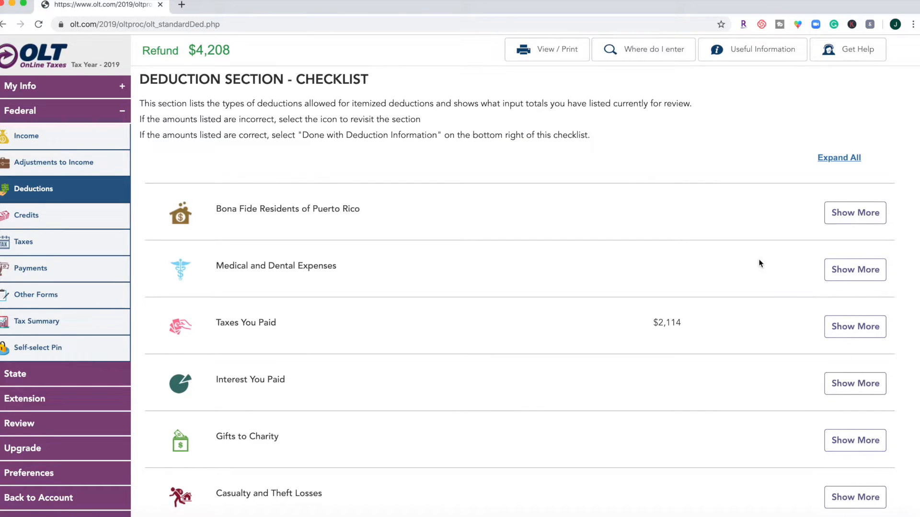
scroll(759, 263, down, 3)
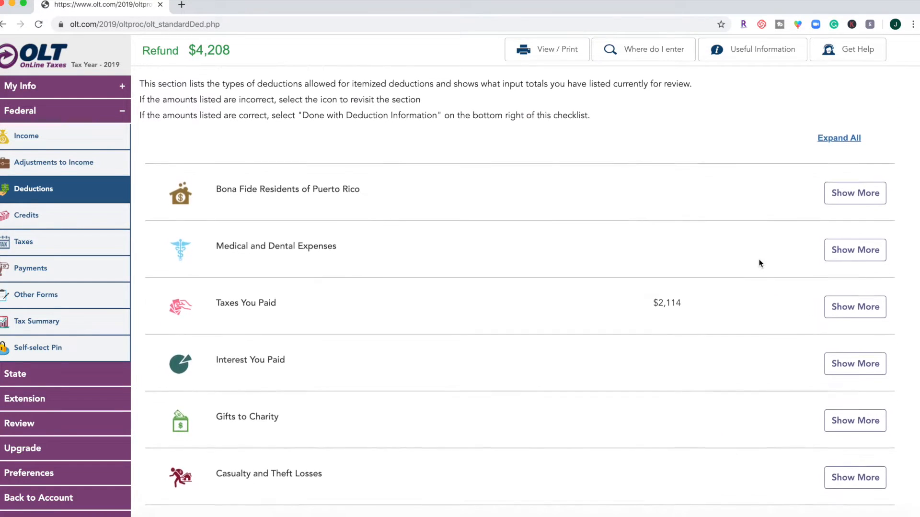
scroll(759, 263, down, 4)
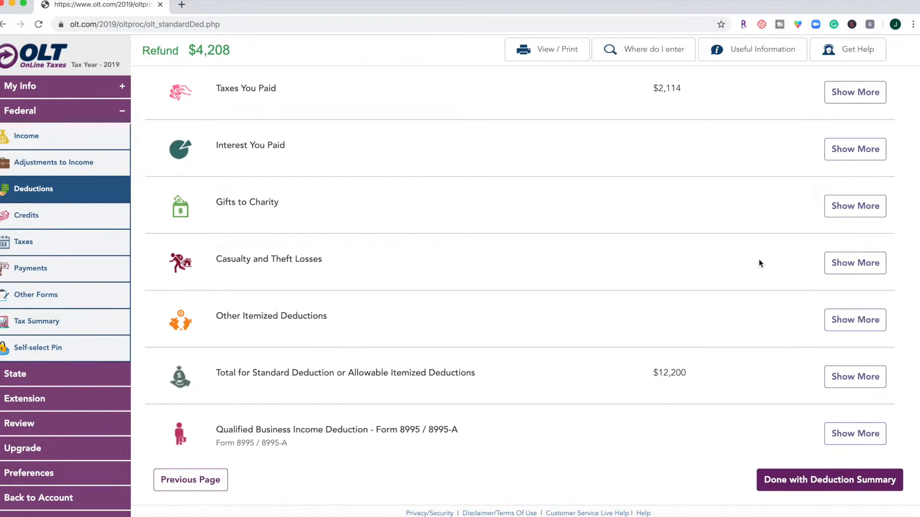
click(828, 476)
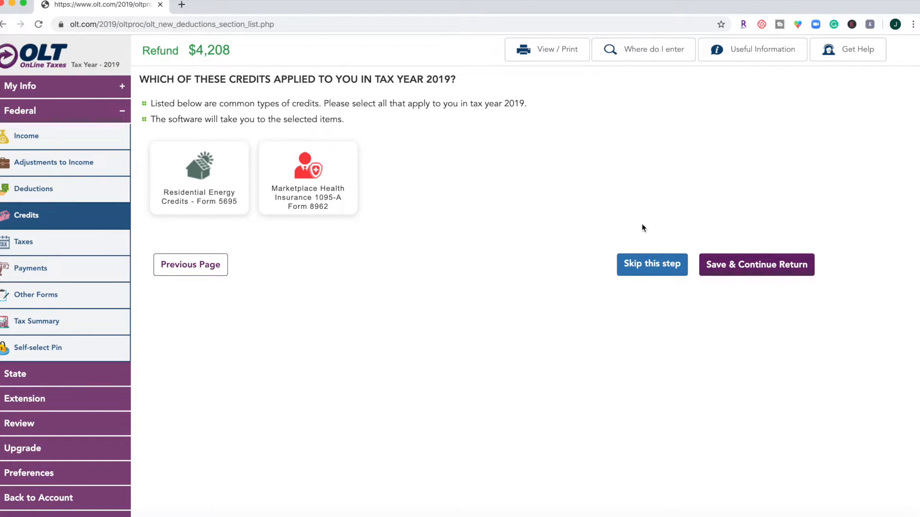
- Skip the common credits selection, review the supported credits, and finish the Credits Summary
click(643, 274)
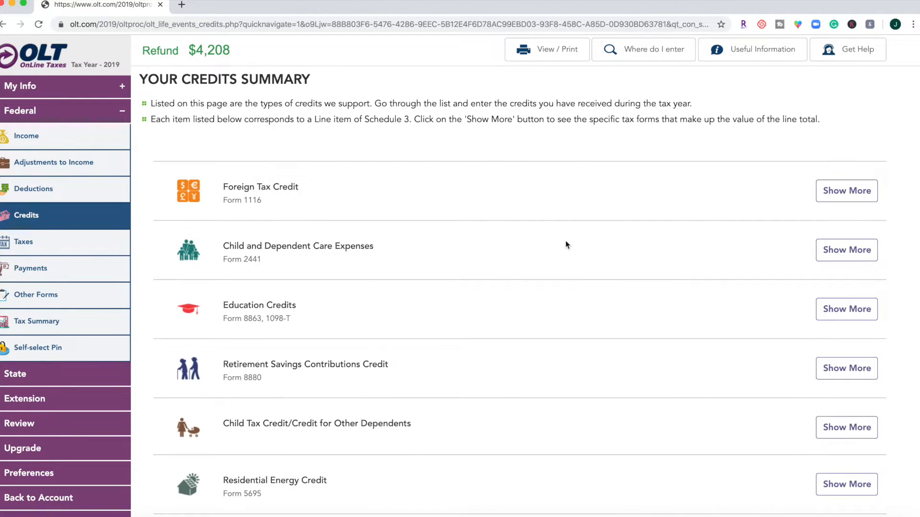
scroll(565, 241, down, 1)
scroll(566, 244, down, 2)
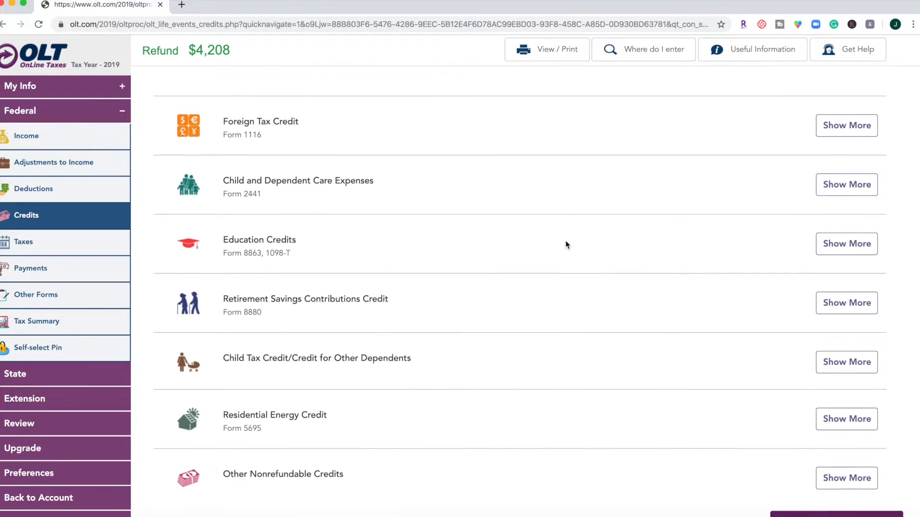
scroll(565, 240, down, 2)
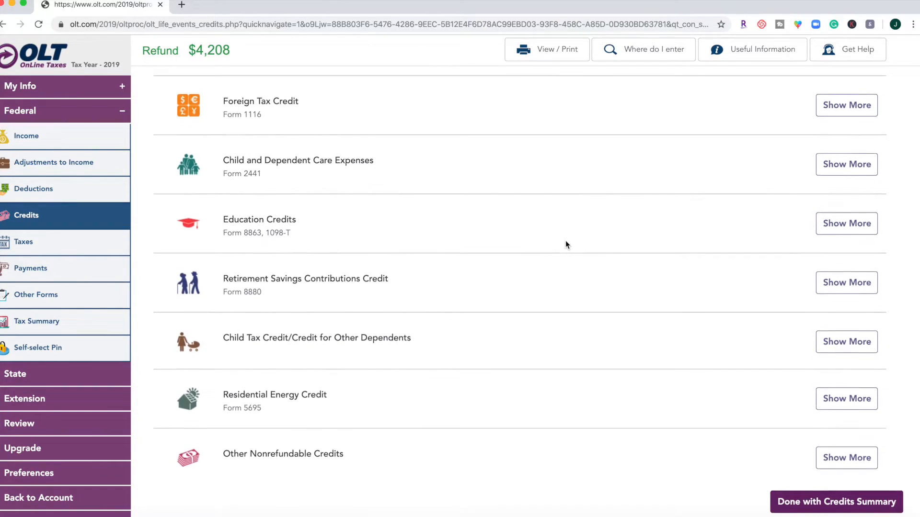
click(824, 474)
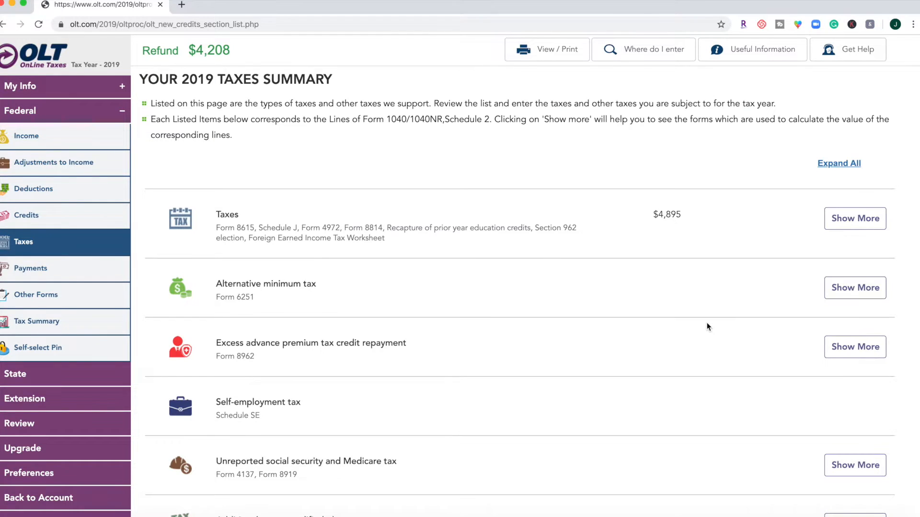
- Review the list of 2019 taxes and other taxes, and finish the Taxes Summary
scroll(707, 326, down, 8)
scroll(709, 327, down, 1)
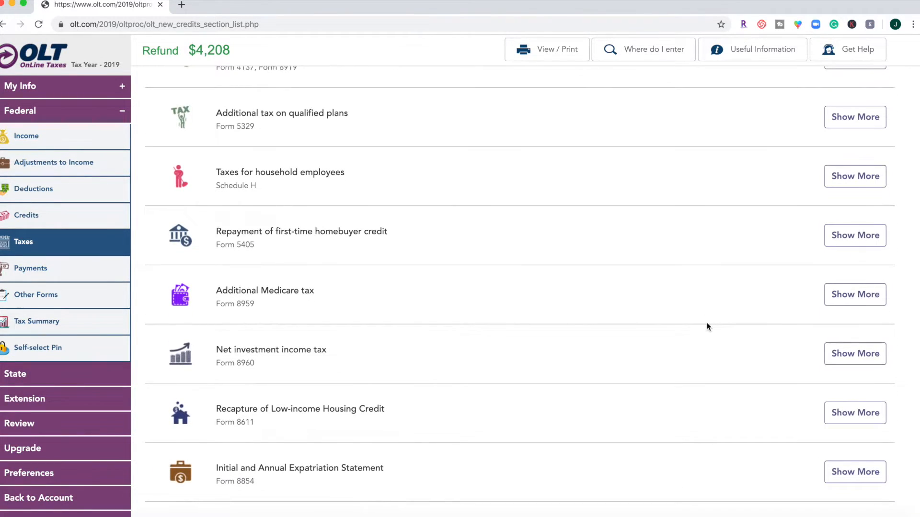
scroll(708, 327, down, 2)
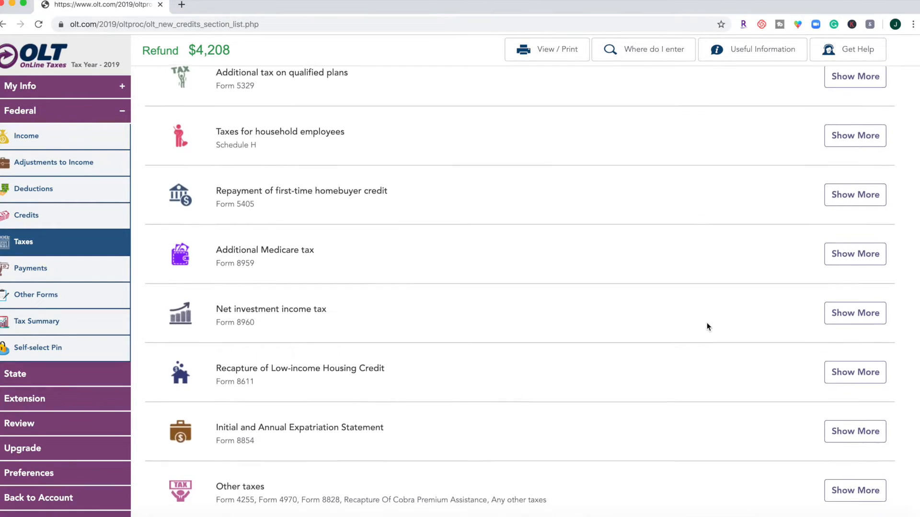
scroll(708, 326, down, 2)
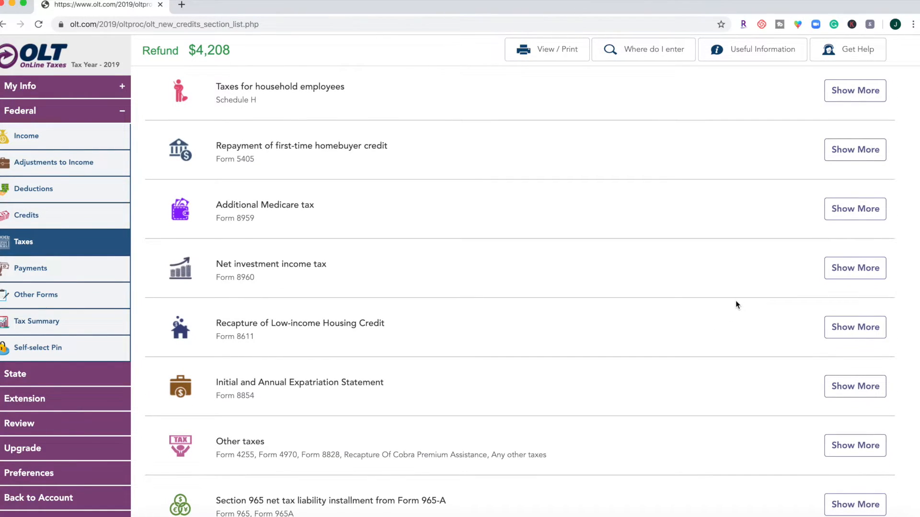
scroll(736, 305, down, 3)
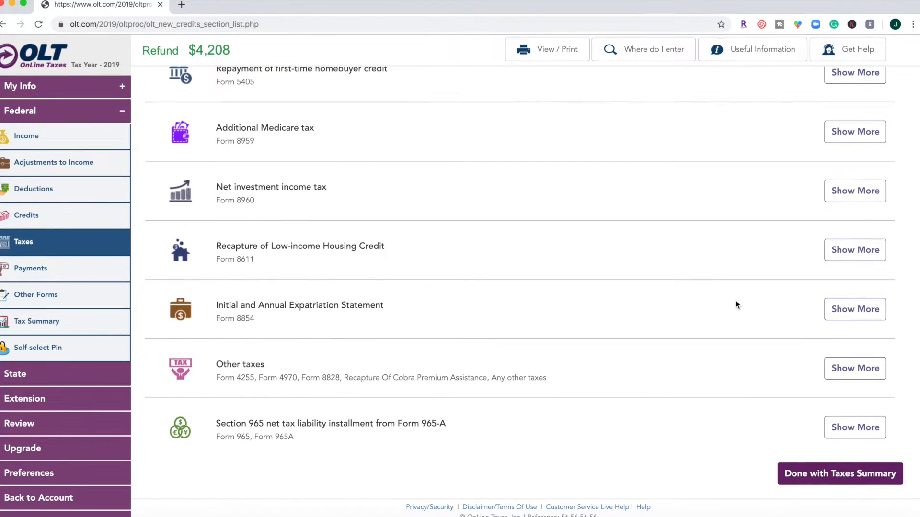
click(789, 479)
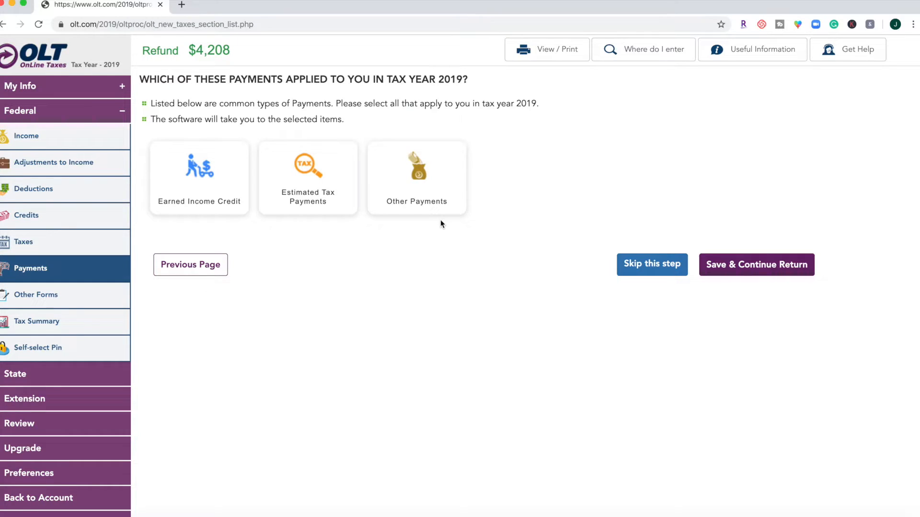
- Skip the common payments selection and finish the payments summary
click(619, 264)
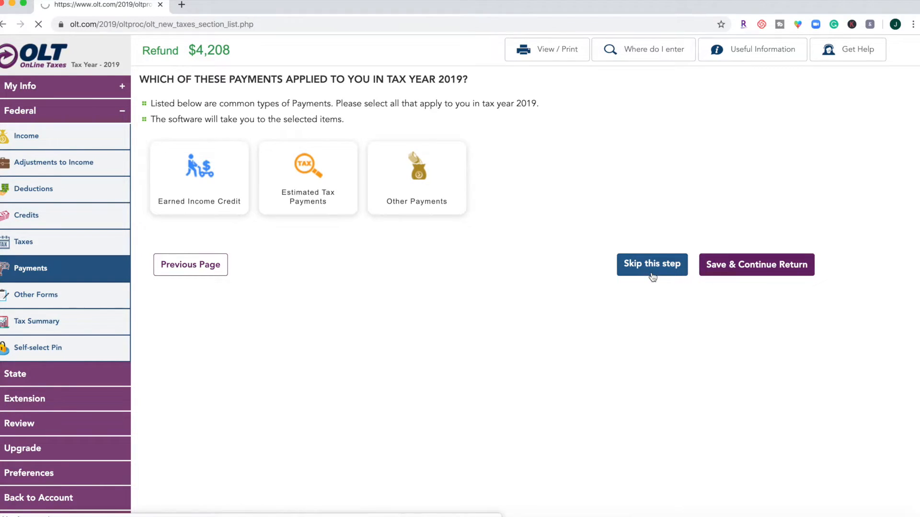
scroll(618, 264, down, 2)
scroll(617, 262, down, 5)
click(841, 474)
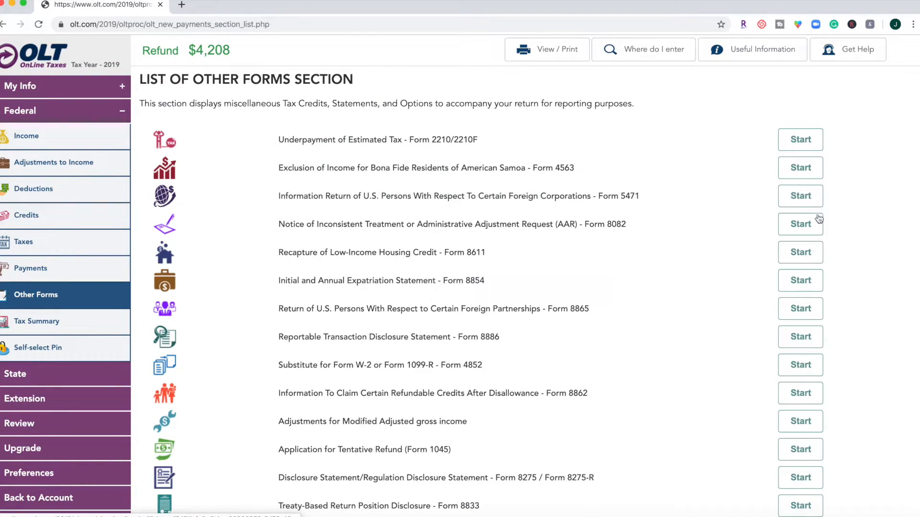
- Review the Other Forms list, continue without starting any form, and view the federal tax summary
scroll(809, 250, down, 2)
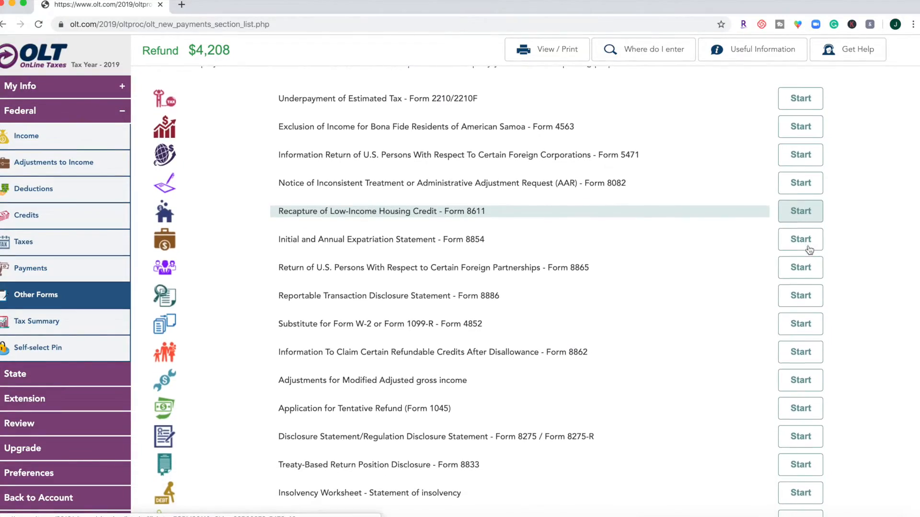
scroll(737, 343, down, 5)
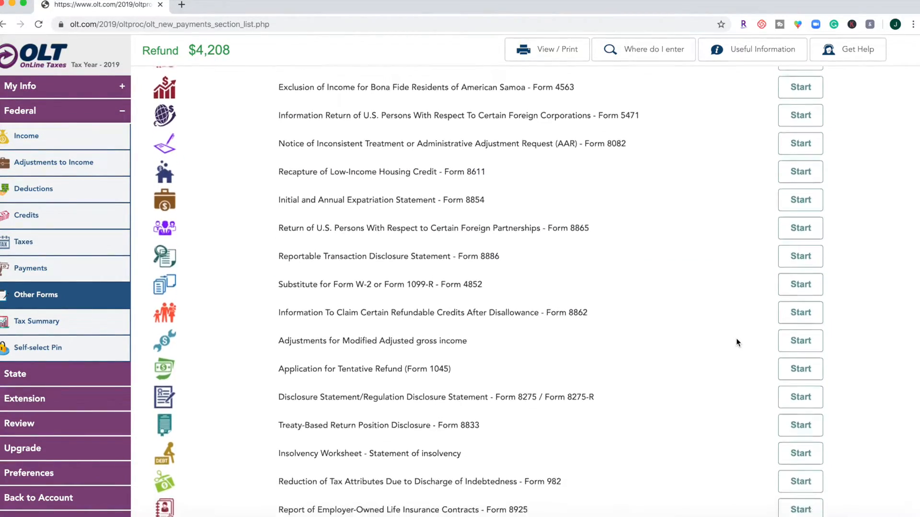
scroll(737, 343, down, 7)
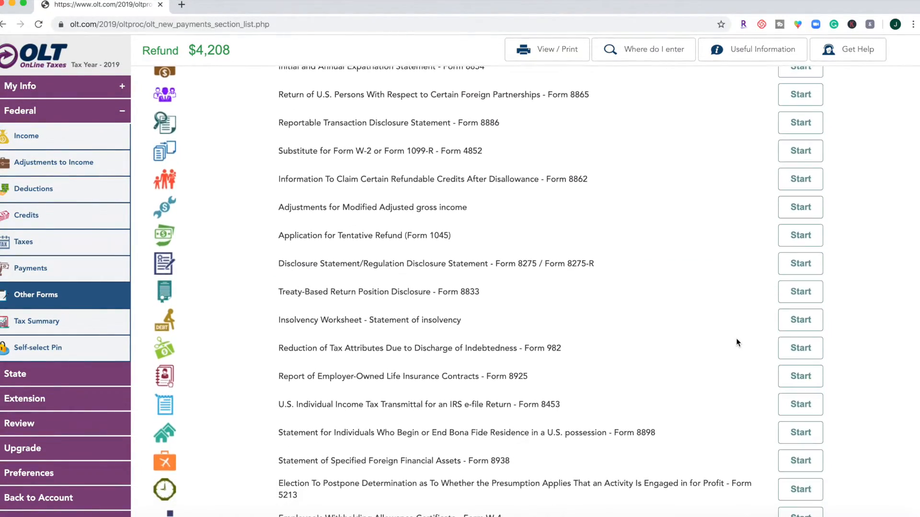
scroll(737, 342, down, 8)
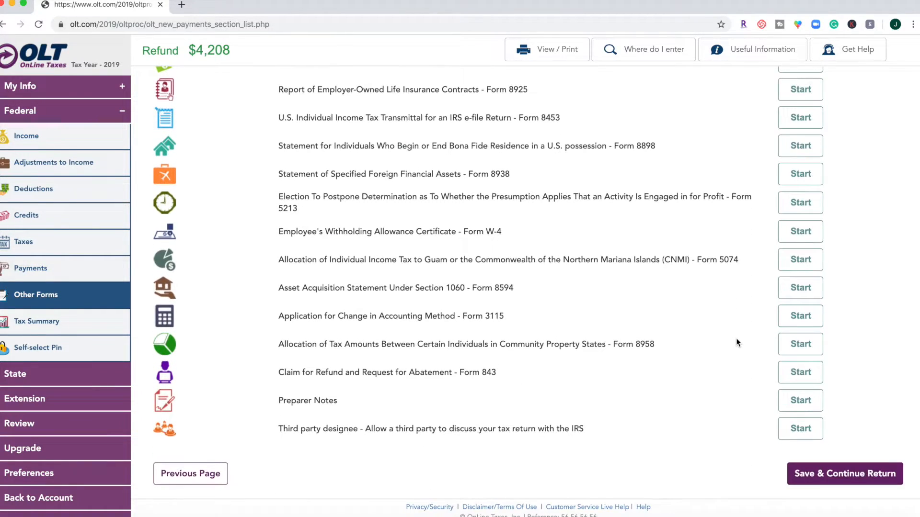
click(834, 474)
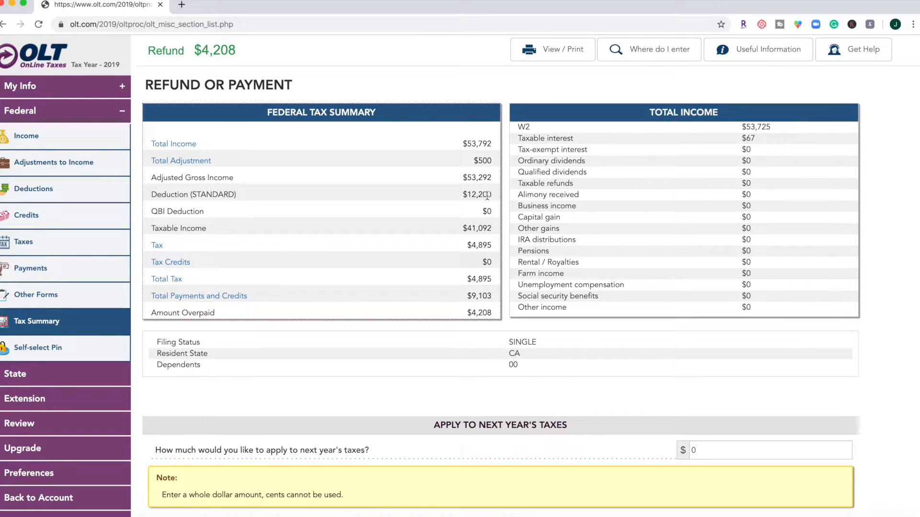
scroll(484, 331, down, 1)
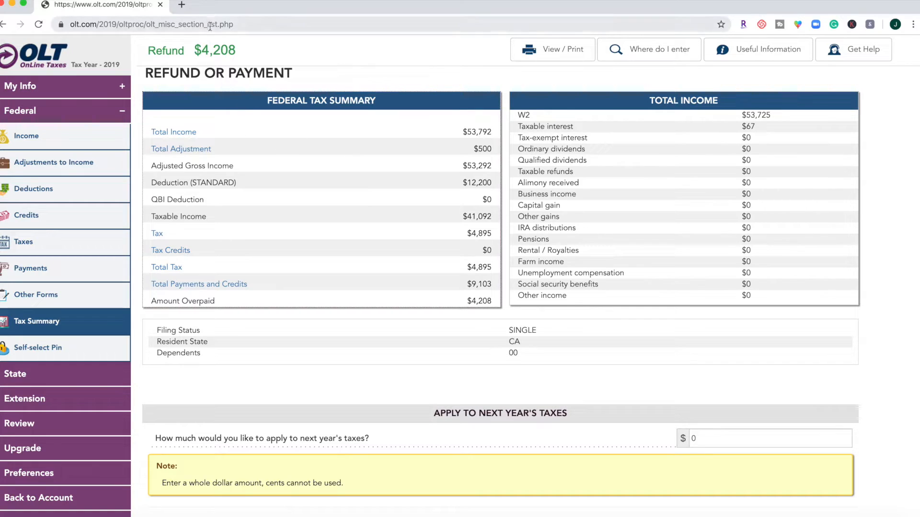
- Continue past the federal tax summary and choose to receive the federal refund as a paper check
drag(202, 50, 227, 48)
click(239, 51)
scroll(288, 155, down, 5)
click(788, 469)
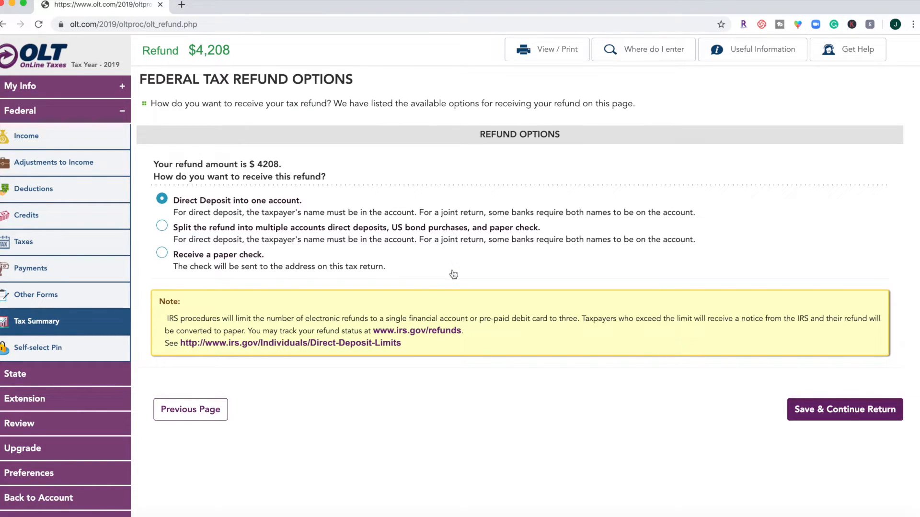
click(253, 257)
click(820, 415)
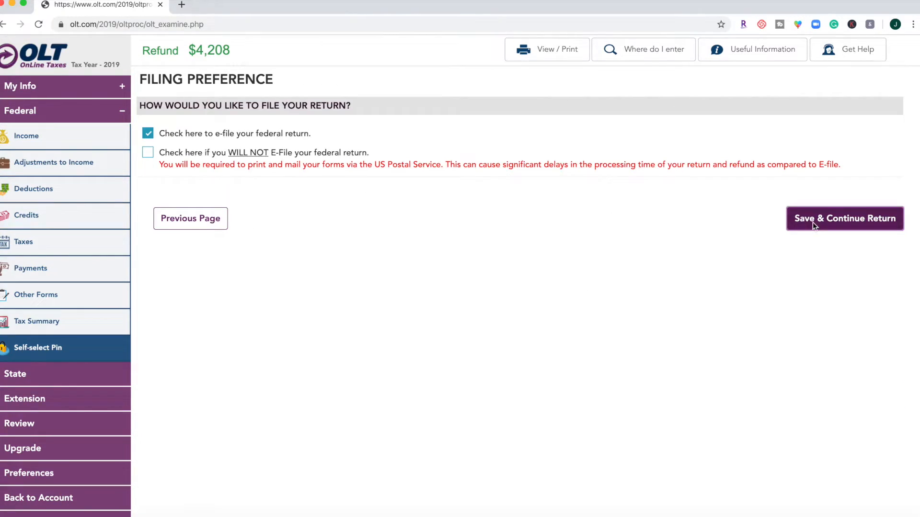
- Continue past the state mandatory information and go through the federal e-file authentication page, correcting the prior-year Adjusted Gross Income entry
click(813, 222)
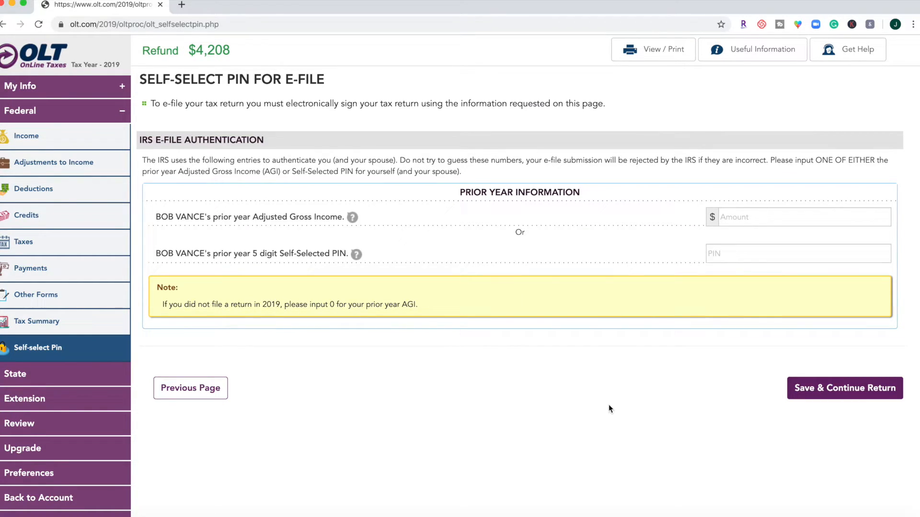
click(838, 389)
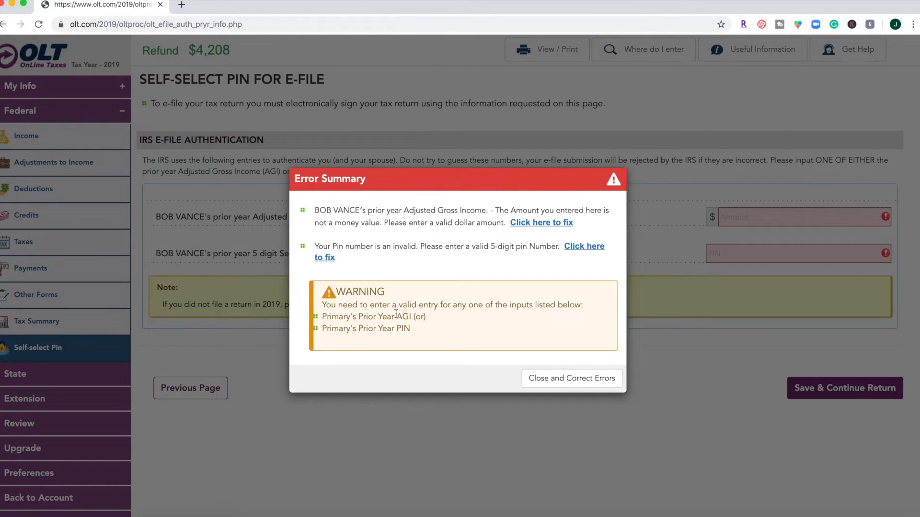
click(562, 378)
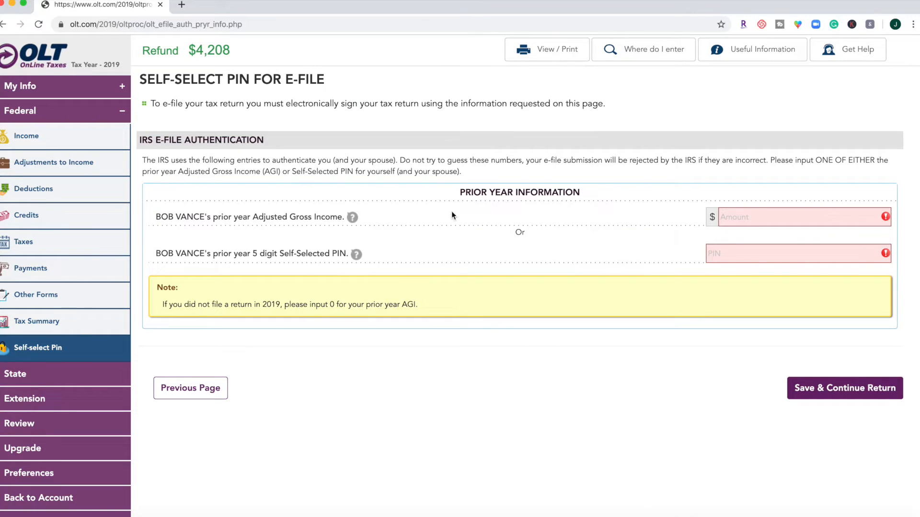
click(751, 225)
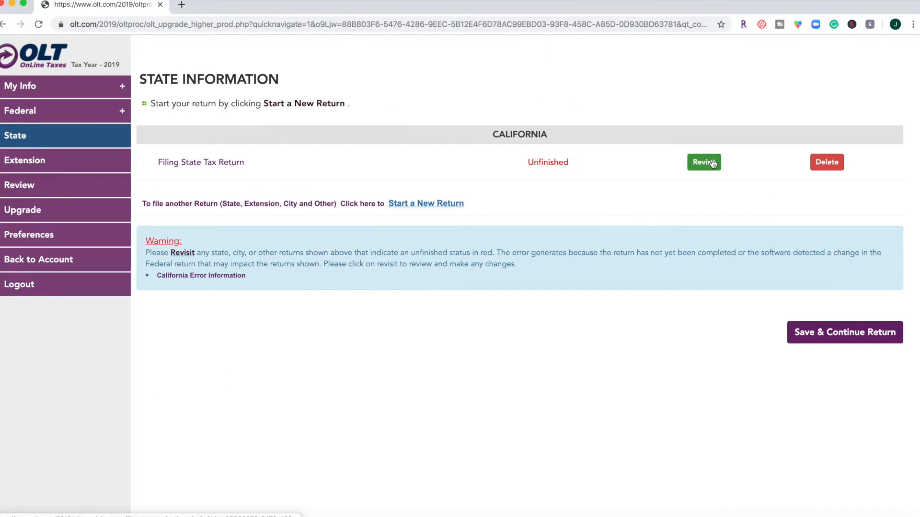
- Revisit the unfinished California return and complete its primary information, keeping No for part-year or nonresident status
click(712, 163)
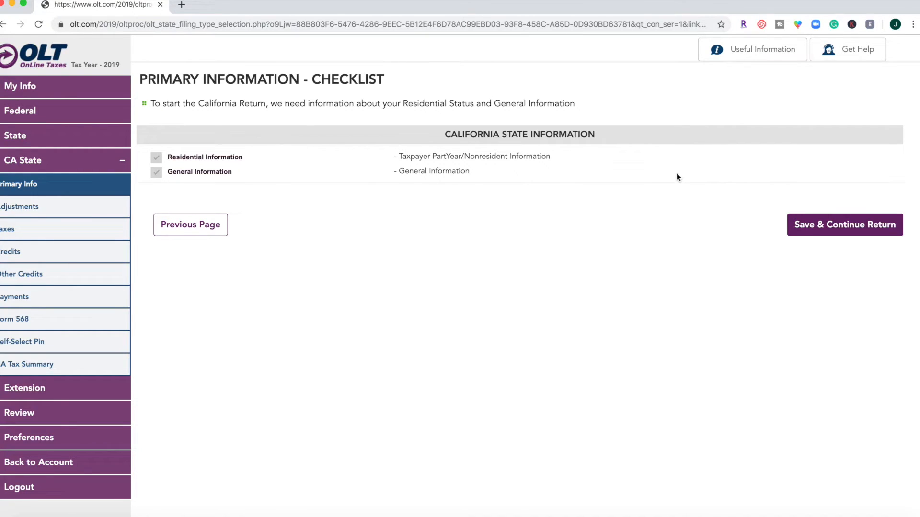
click(873, 227)
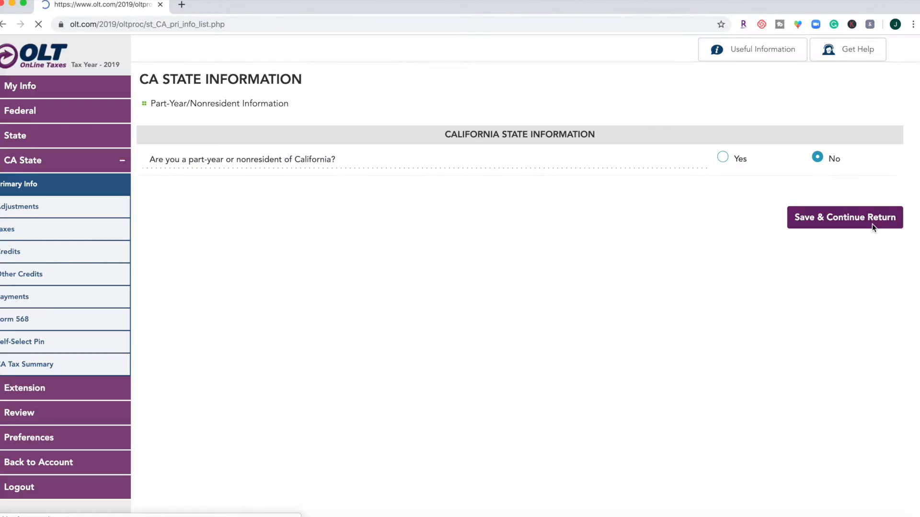
click(872, 223)
scroll(472, 390, down, 1)
click(846, 464)
click(848, 259)
click(832, 234)
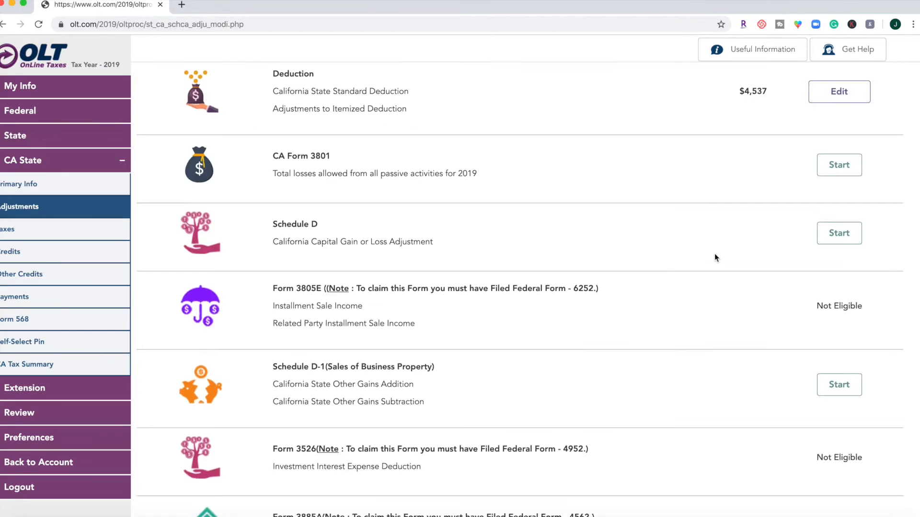
- Review the California adjustments and tax items, and finish both sections without starting any form
scroll(714, 257, down, 3)
scroll(714, 257, down, 5)
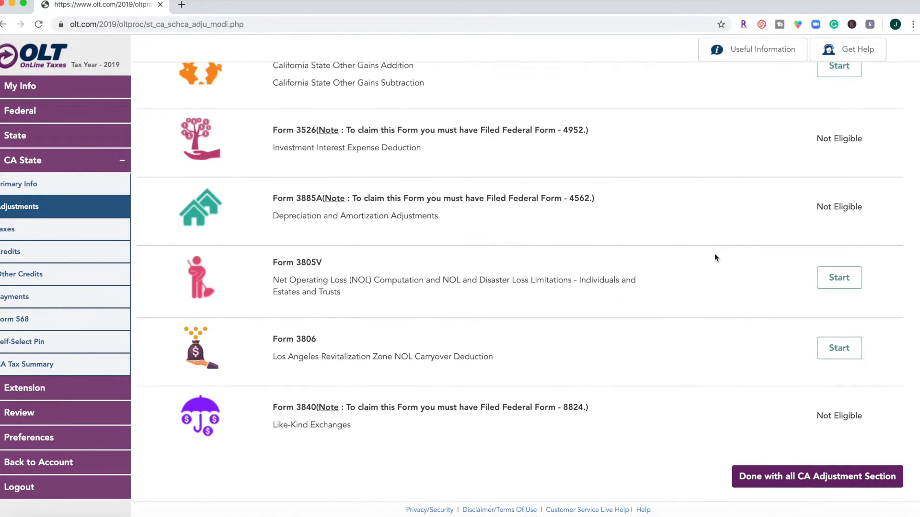
click(835, 480)
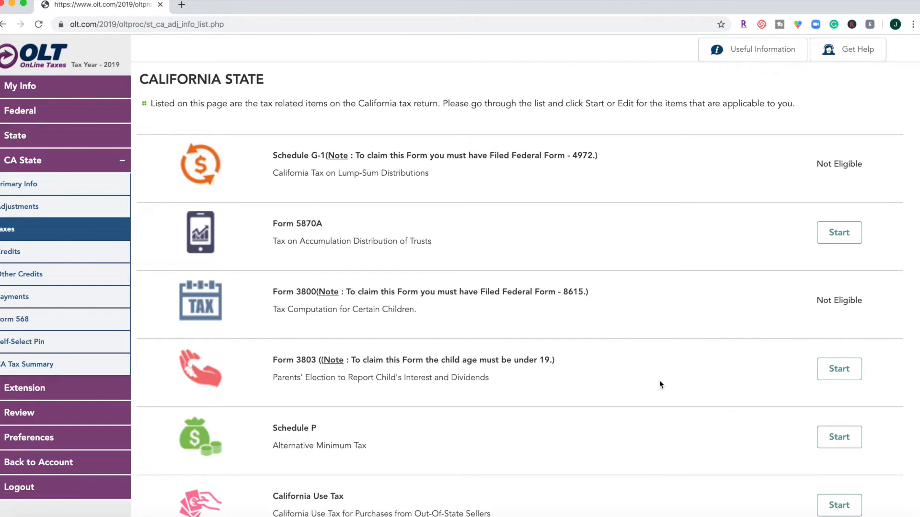
scroll(659, 384, down, 3)
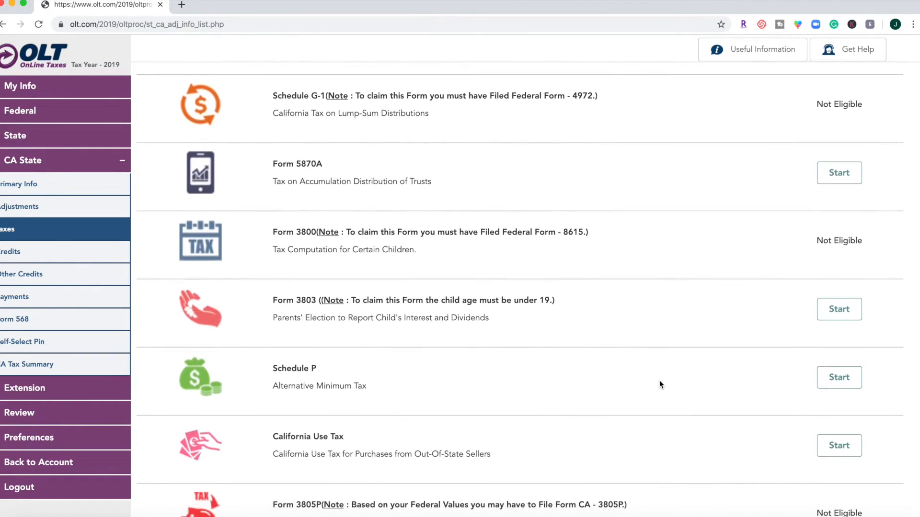
scroll(659, 380, down, 2)
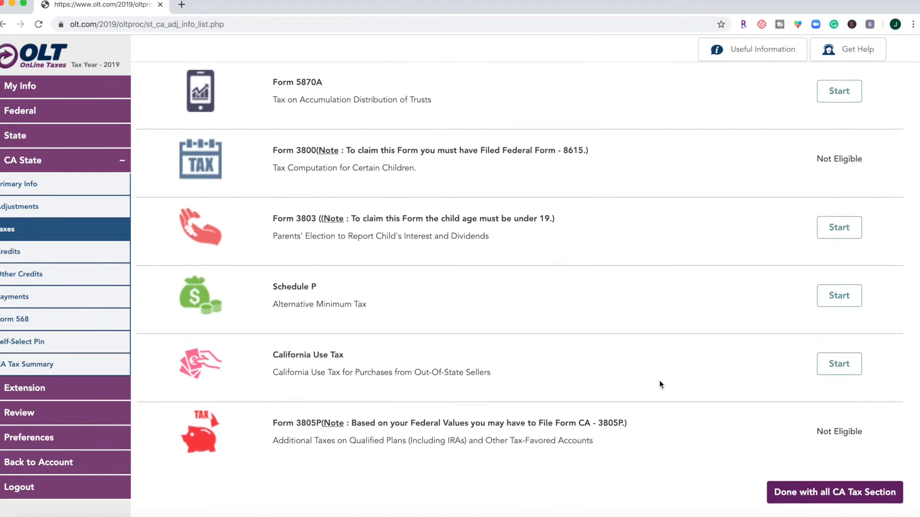
click(832, 493)
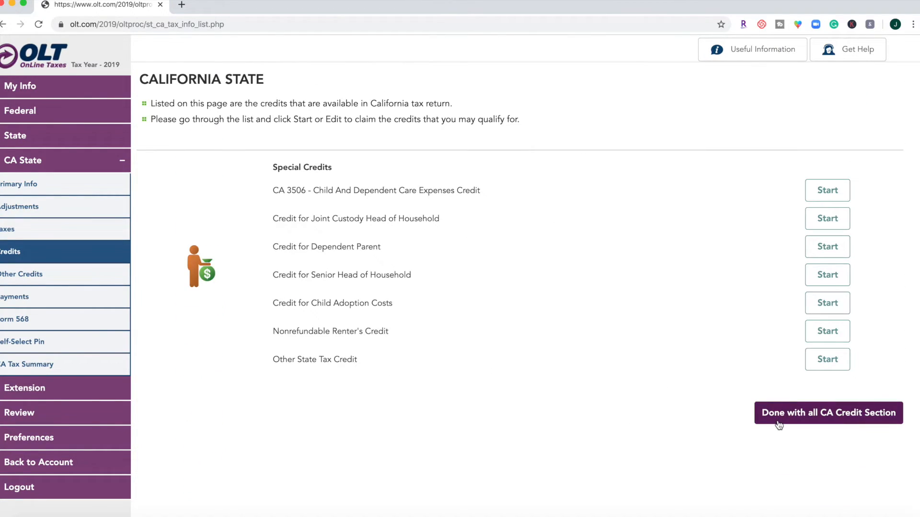
- Finish the California credits section, then review the other credits list and finish it without claiming any credit
click(813, 418)
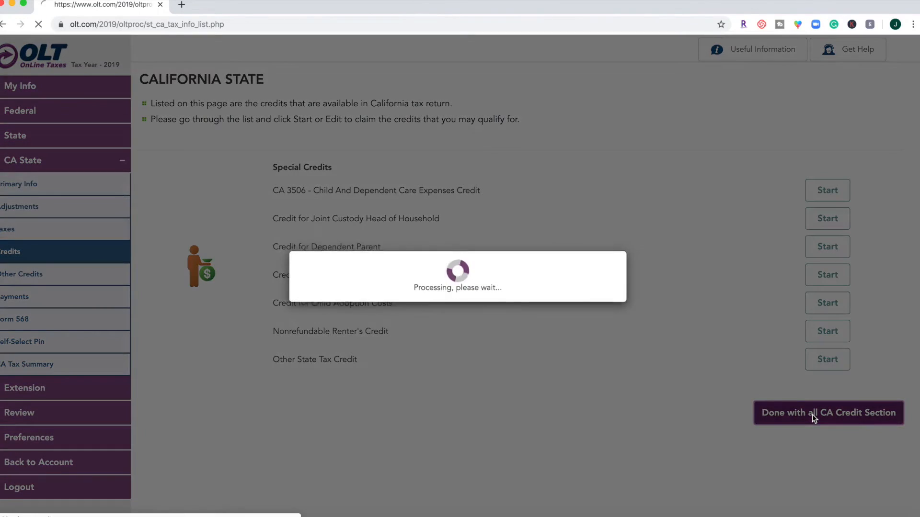
scroll(685, 349, down, 5)
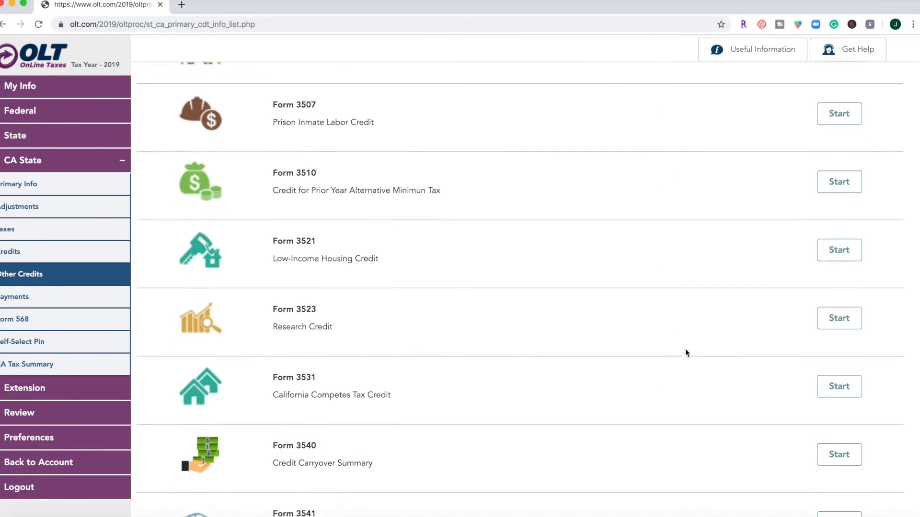
scroll(685, 353, down, 15)
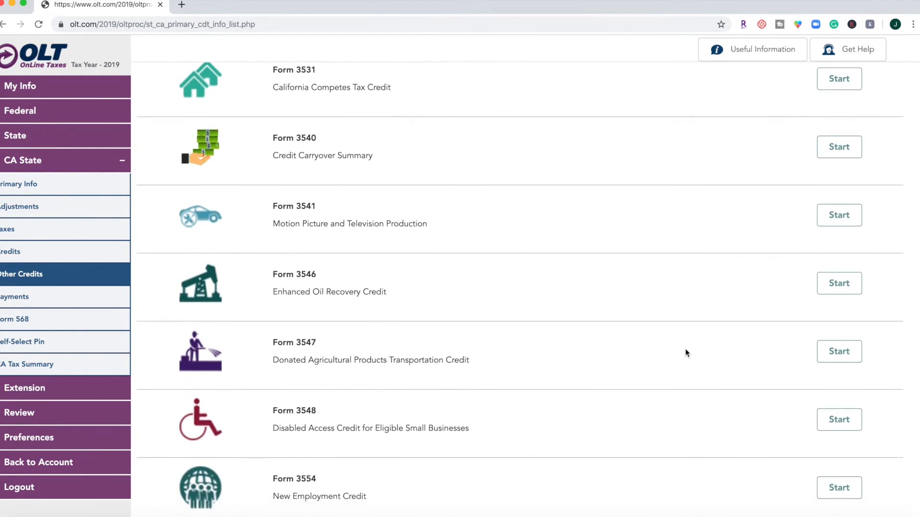
scroll(685, 349, down, 3)
click(764, 477)
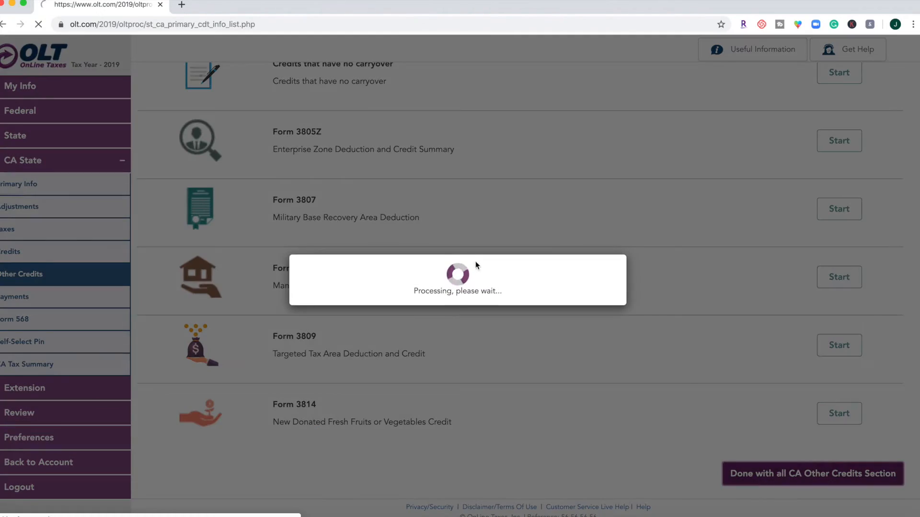
- Review the California payments and Form 568 lists, and finish both sections without adding entries
scroll(469, 257, down, 6)
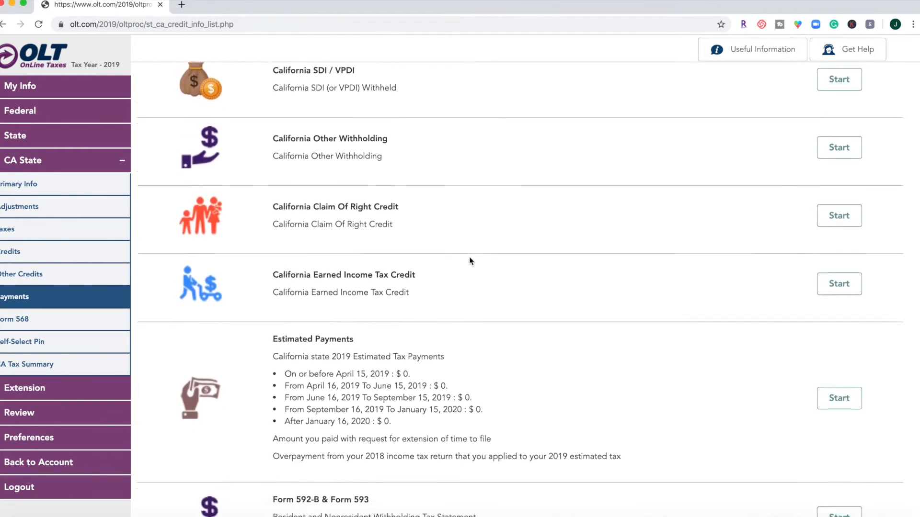
click(774, 472)
scroll(708, 283, down, 1)
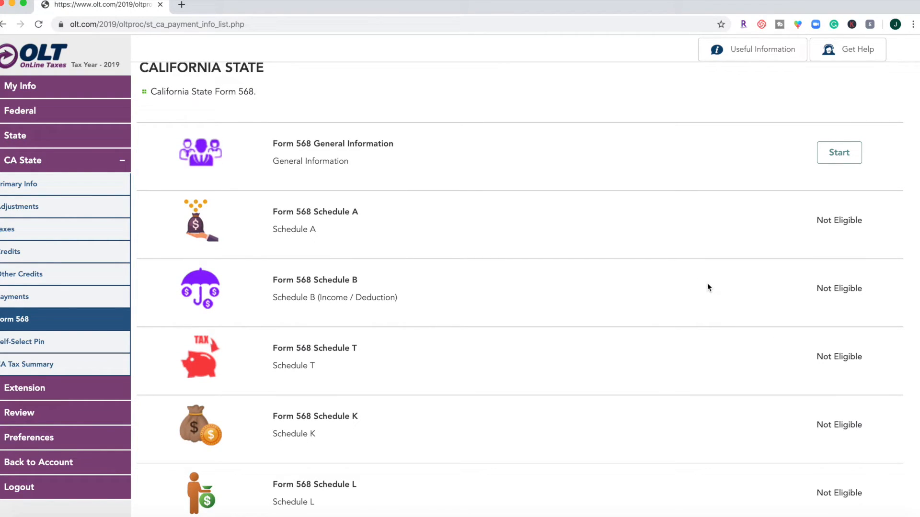
scroll(708, 288, down, 6)
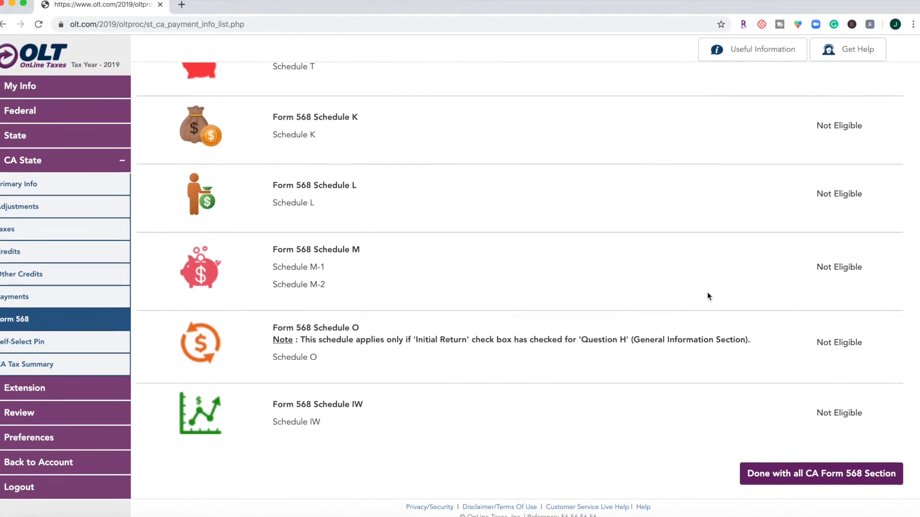
click(784, 476)
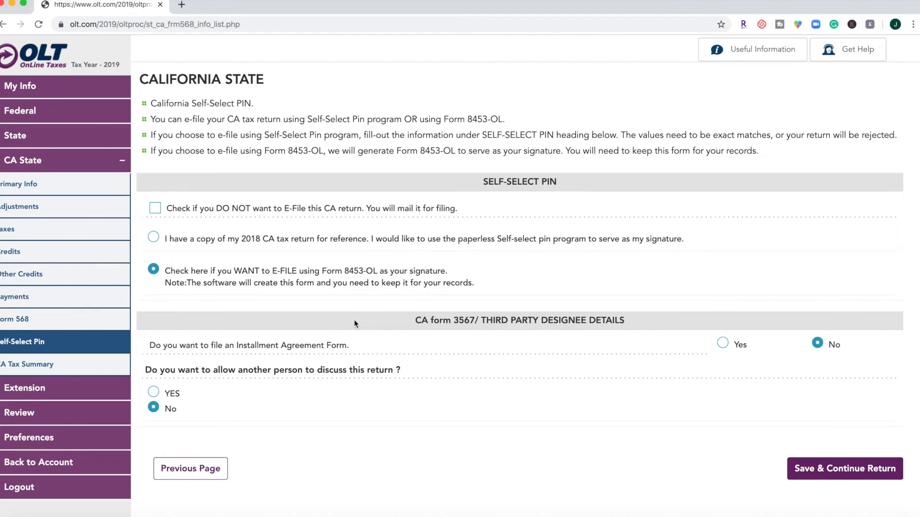
- Continue through the California signature, tax summary and e-file confirmation pages, keeping Form 8453-OL and e-filing selected
click(826, 468)
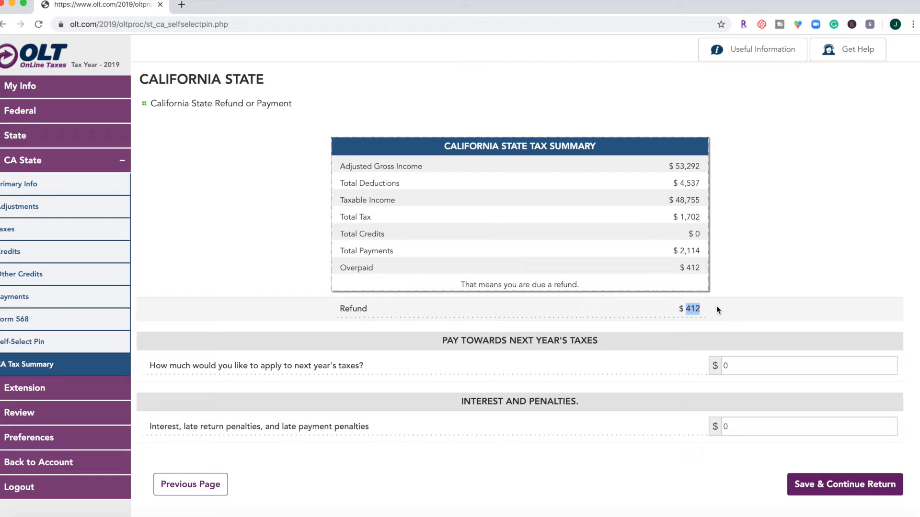
click(833, 482)
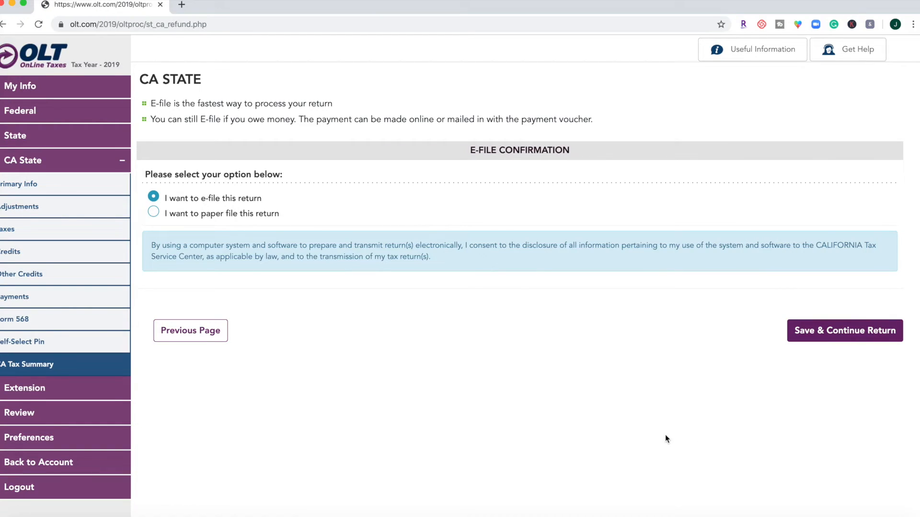
click(817, 330)
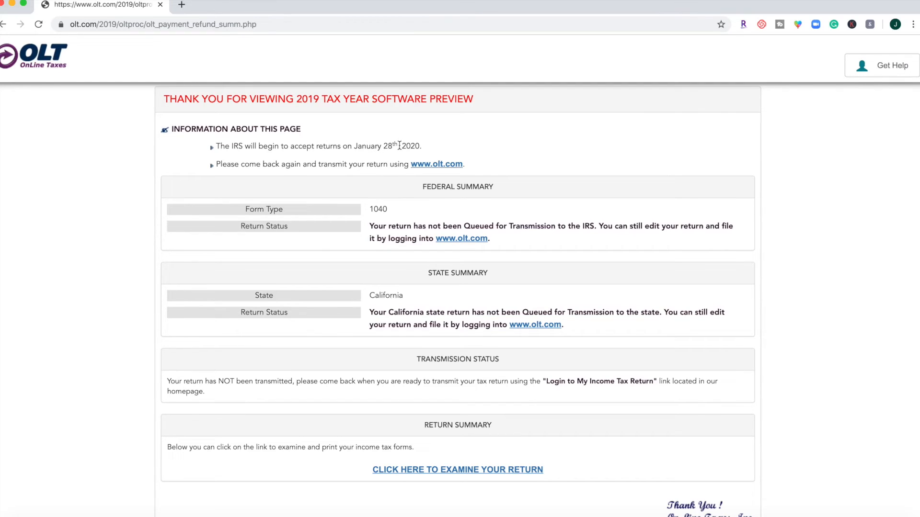
- Examine the federal and state return status, transmission status and return summary on the final preview page
scroll(399, 145, down, 3)
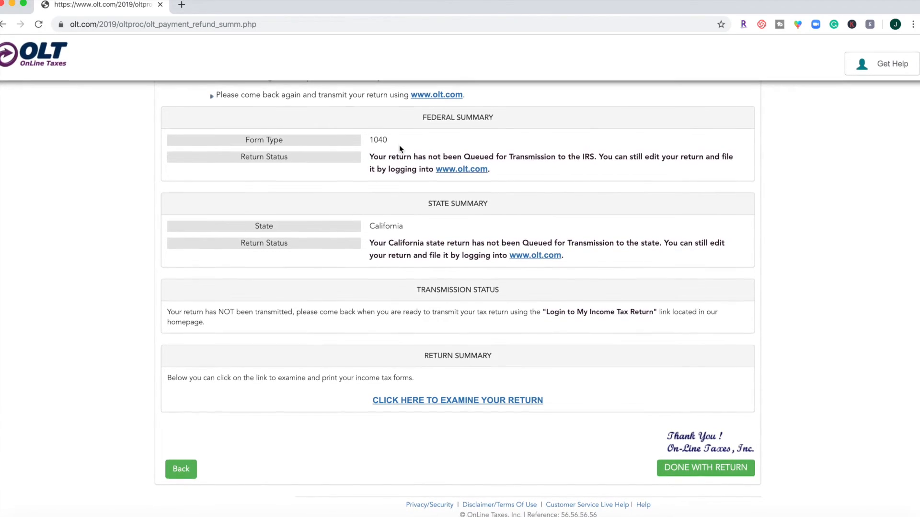
scroll(400, 147, up, 2)
scroll(399, 146, up, 2)
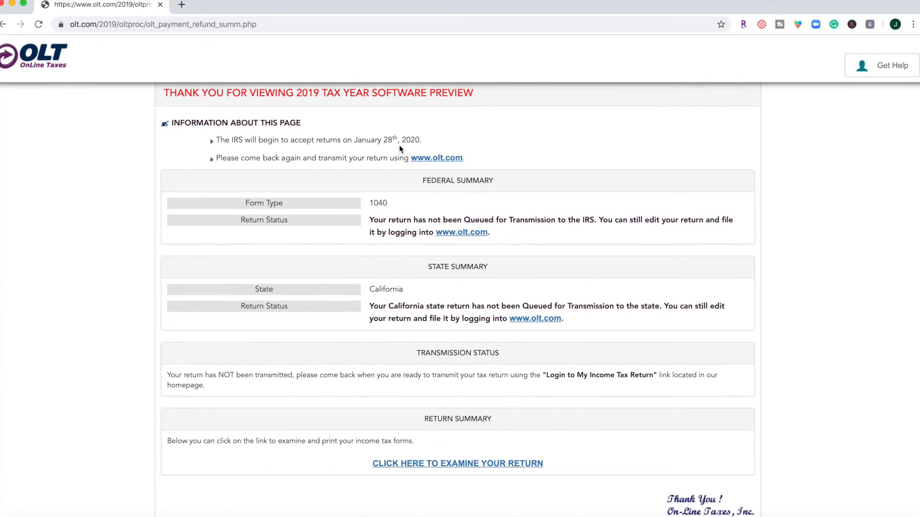